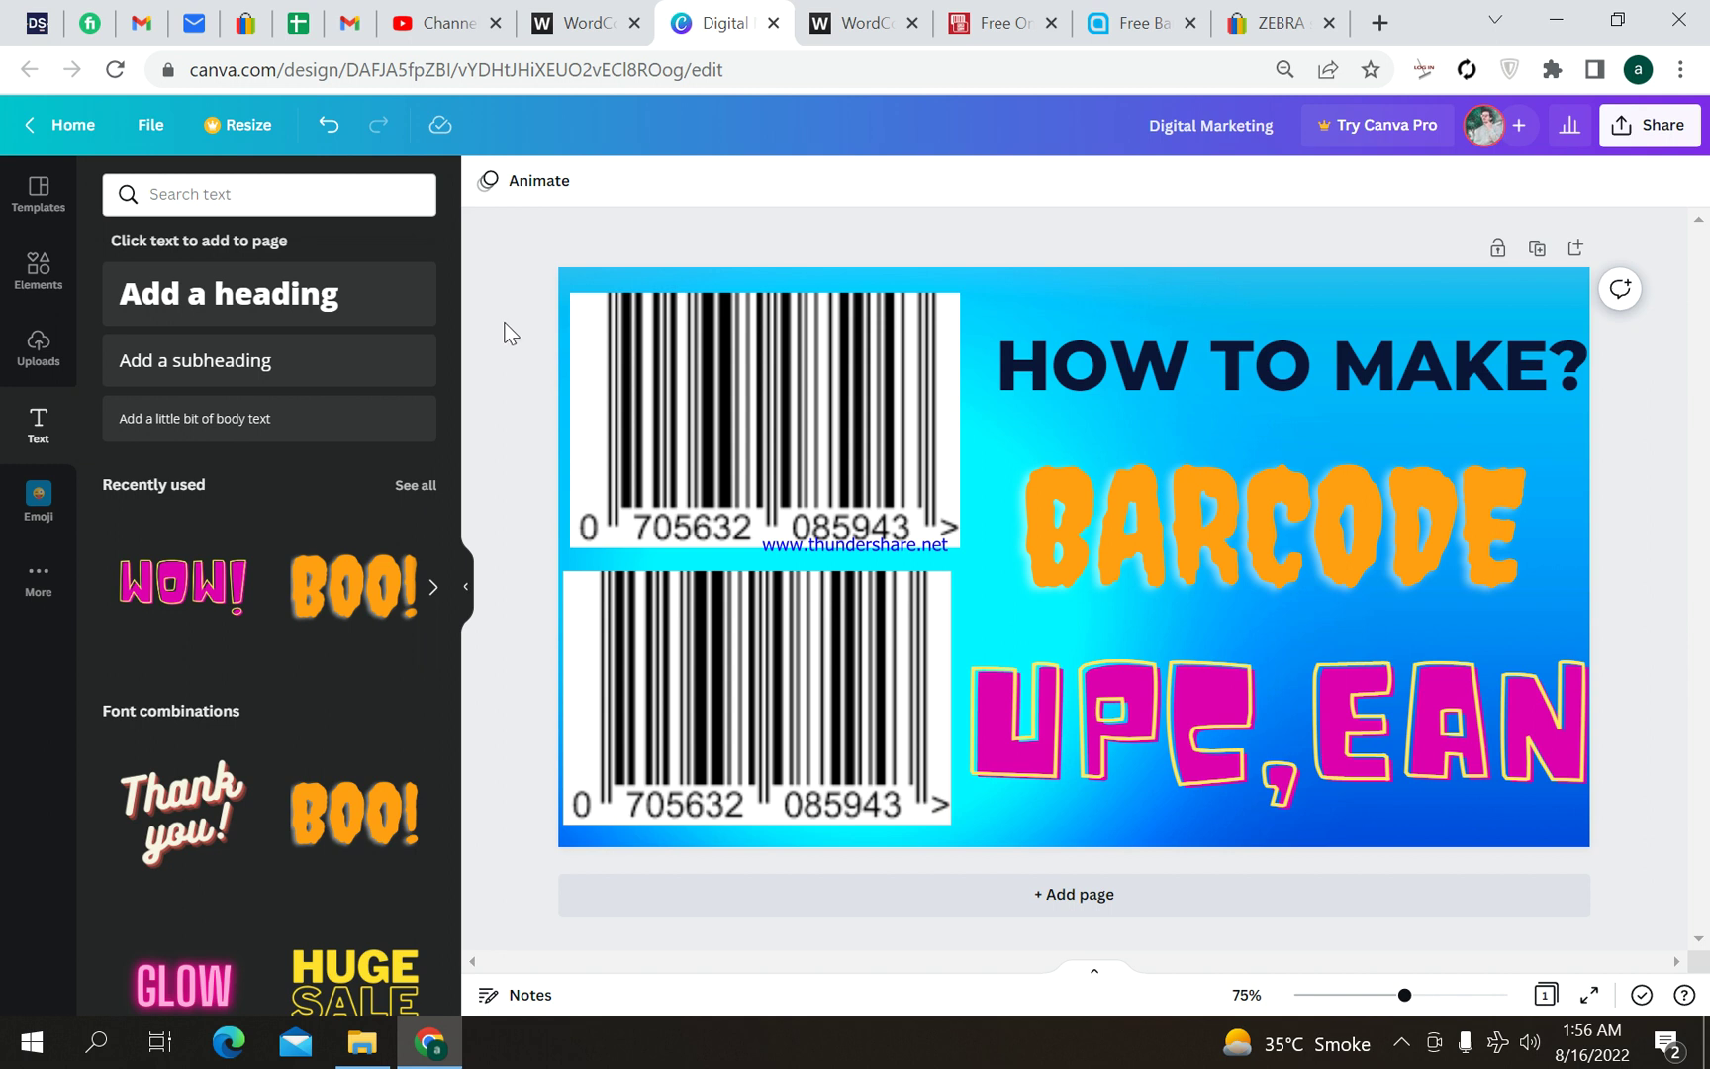
Switch to the eBay tab showing the ZEBRA TC57 handheld price scanner listing
{"action": "left_click", "coordinate": [1277, 23]}
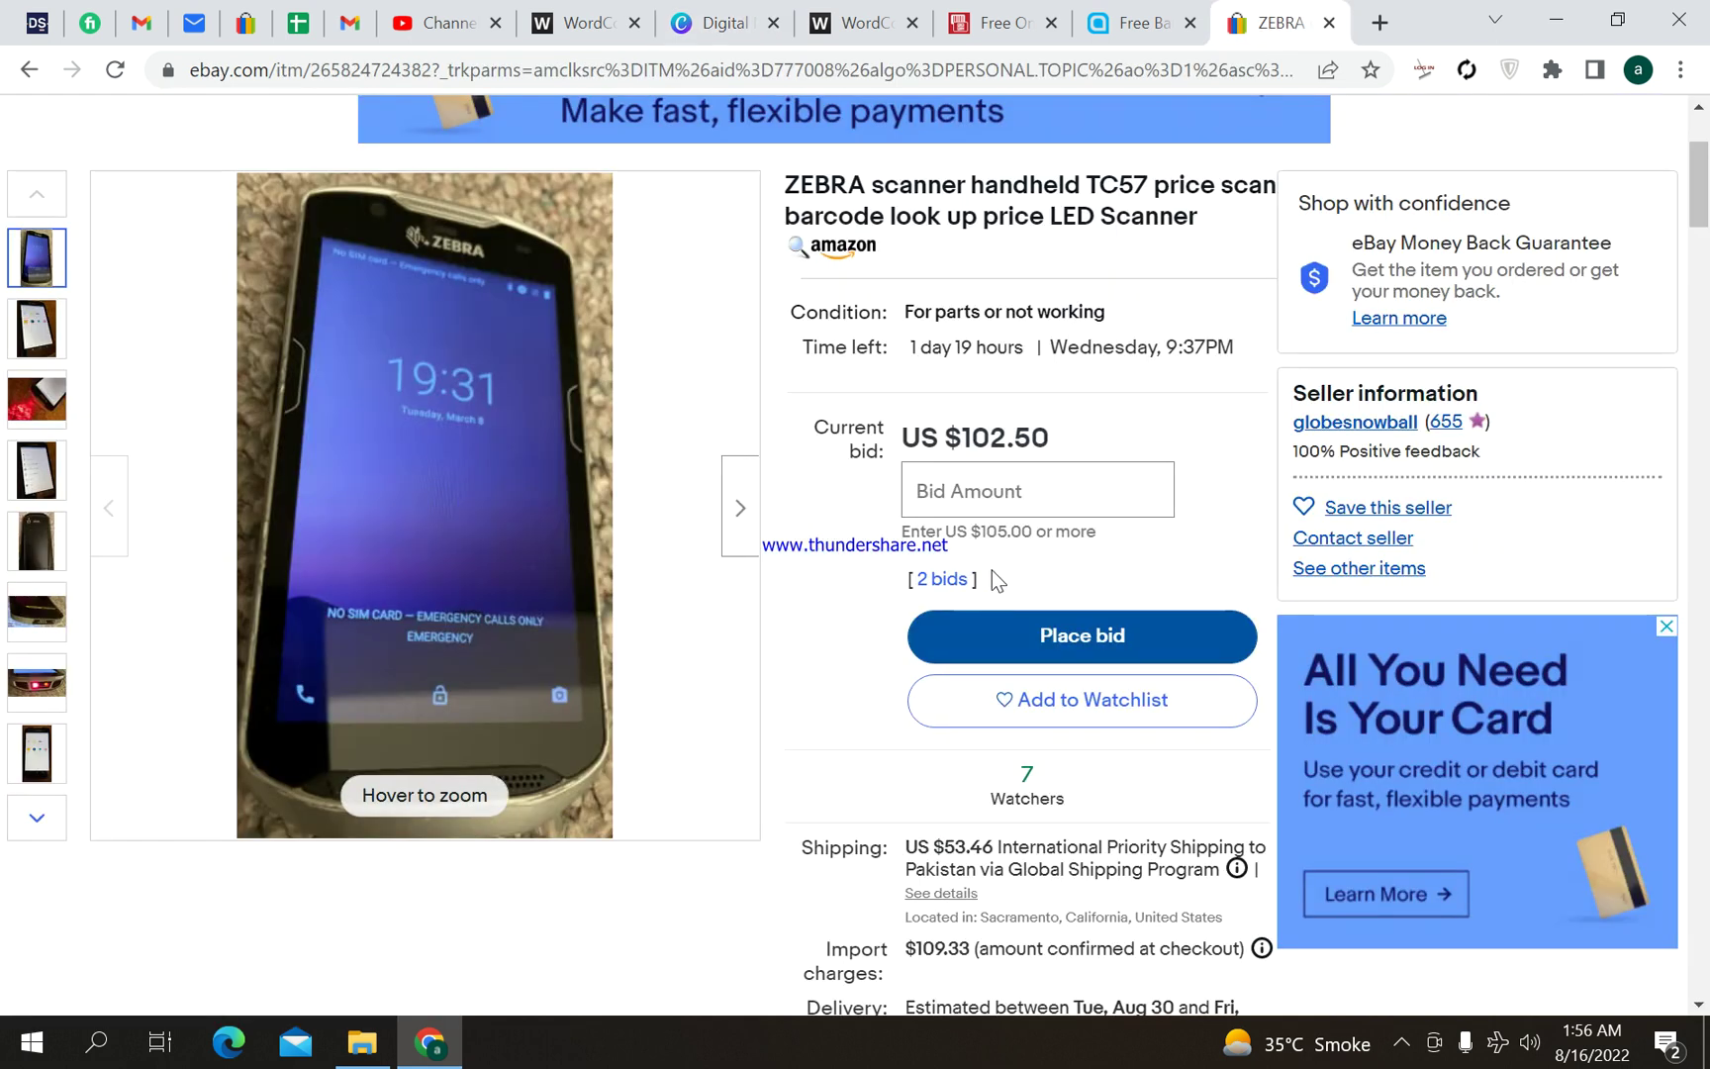
{"action": "scroll", "coordinate": [992, 571], "scroll_direction": "up", "scroll_amount": 2}
{"action": "scroll", "coordinate": [991, 514], "scroll_direction": "down", "scroll_amount": 3}
{"action": "scroll", "coordinate": [990, 520], "scroll_direction": "up", "scroll_amount": 2}
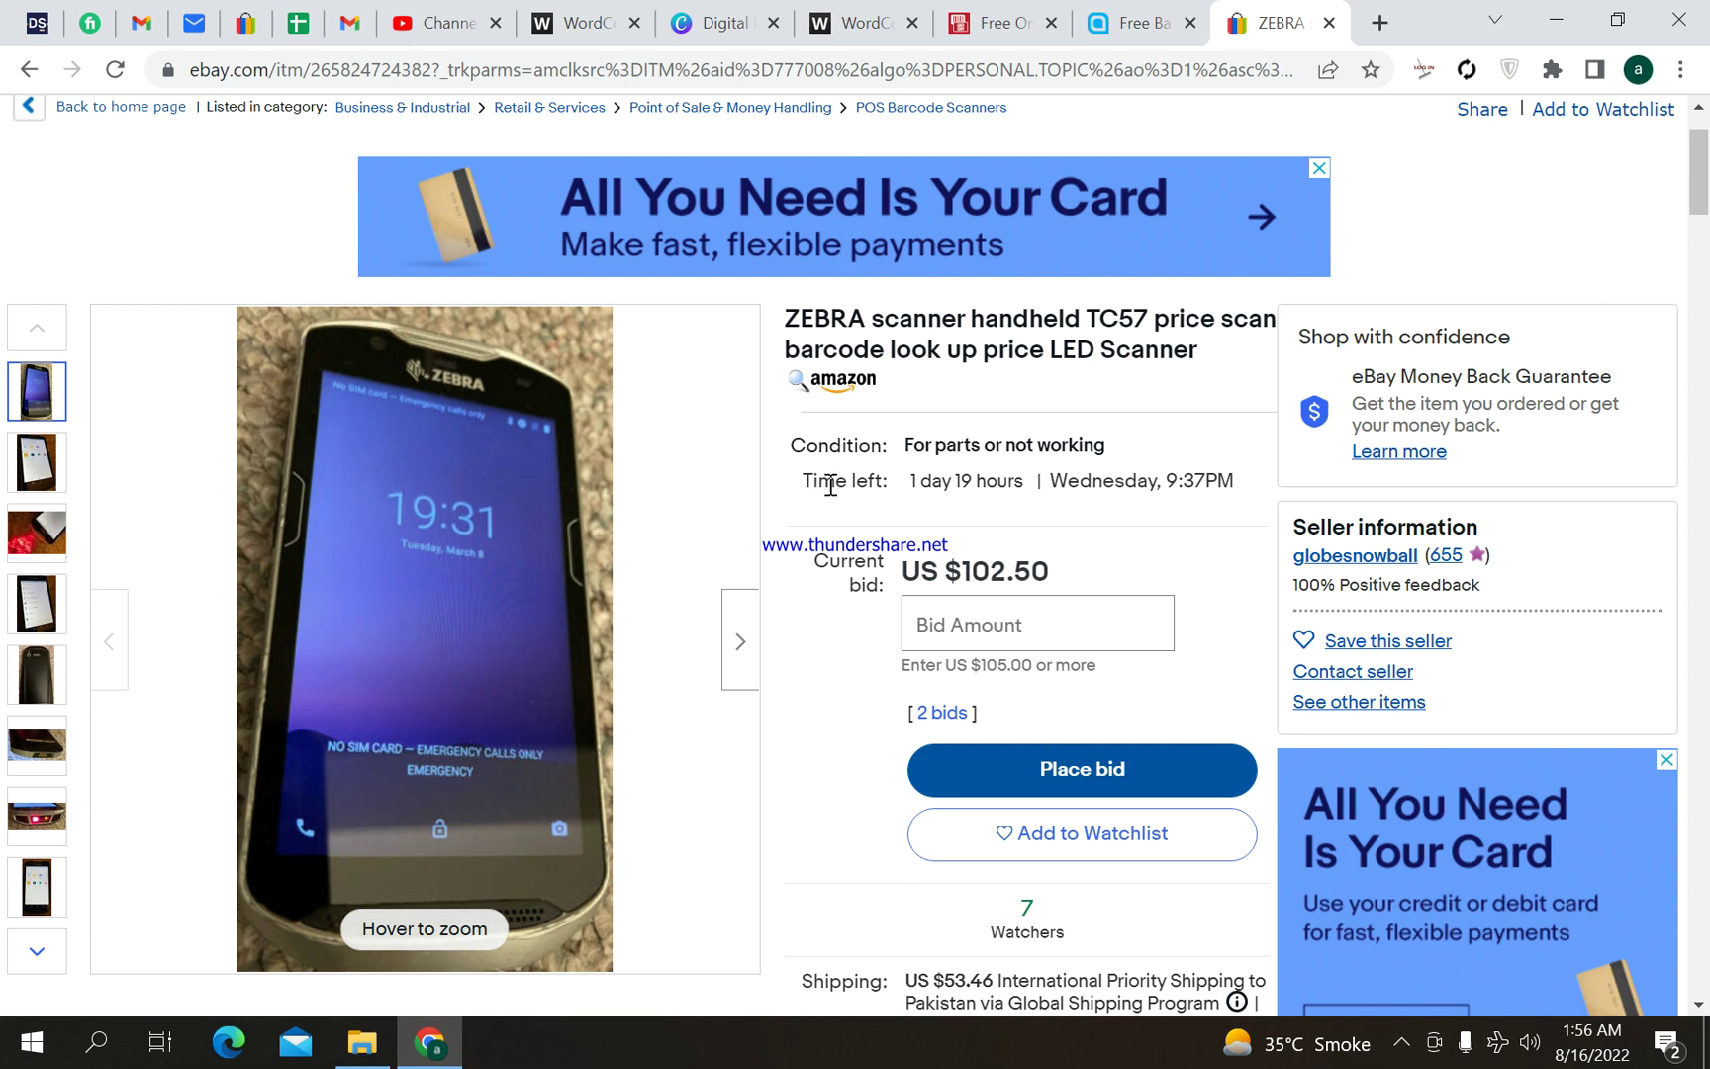
{"action": "scroll", "coordinate": [830, 484], "scroll_direction": "down", "scroll_amount": 7}
{"action": "scroll", "coordinate": [831, 484], "scroll_direction": "down", "scroll_amount": 2}
{"action": "scroll", "coordinate": [884, 519], "scroll_direction": "up", "scroll_amount": 6}
{"action": "scroll", "coordinate": [883, 517], "scroll_direction": "up", "scroll_amount": 4}
Go to the barcode generator tab and select, then deselect, its site address
{"action": "left_click", "coordinate": [1142, 23]}
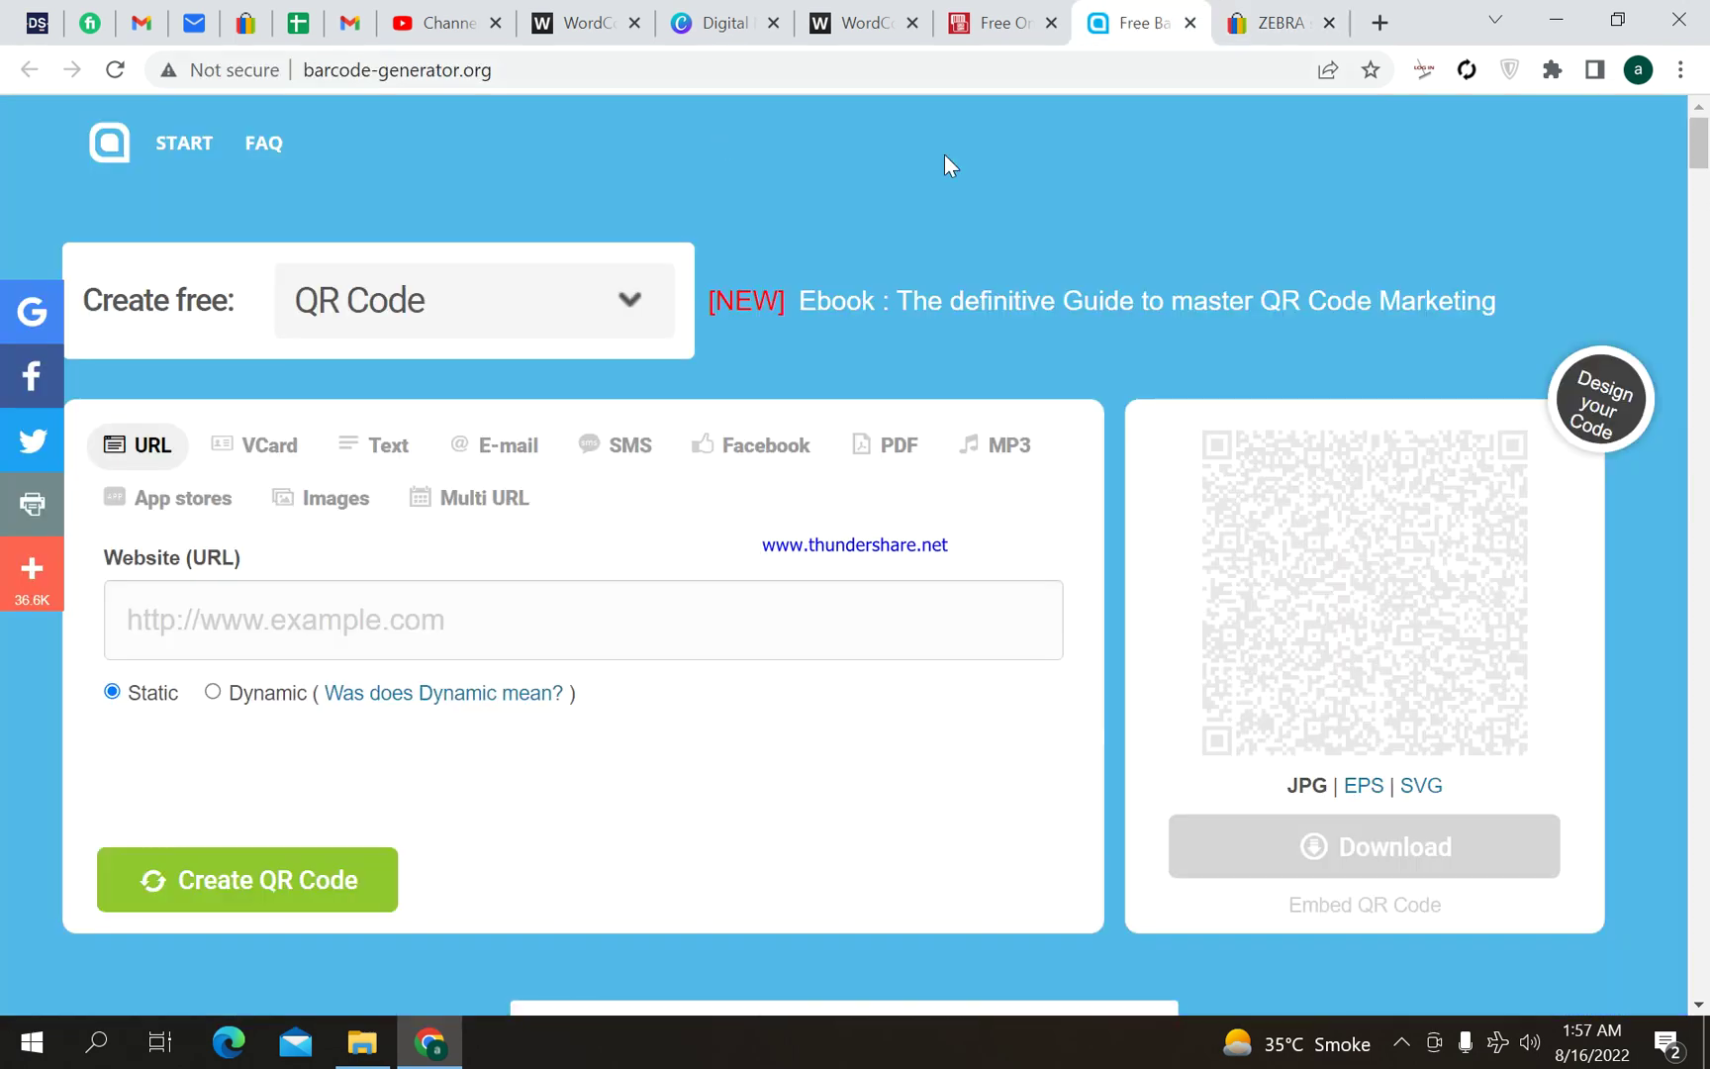
{"action": "left_click", "coordinate": [568, 73]}
{"action": "double_click", "coordinate": [569, 74]}
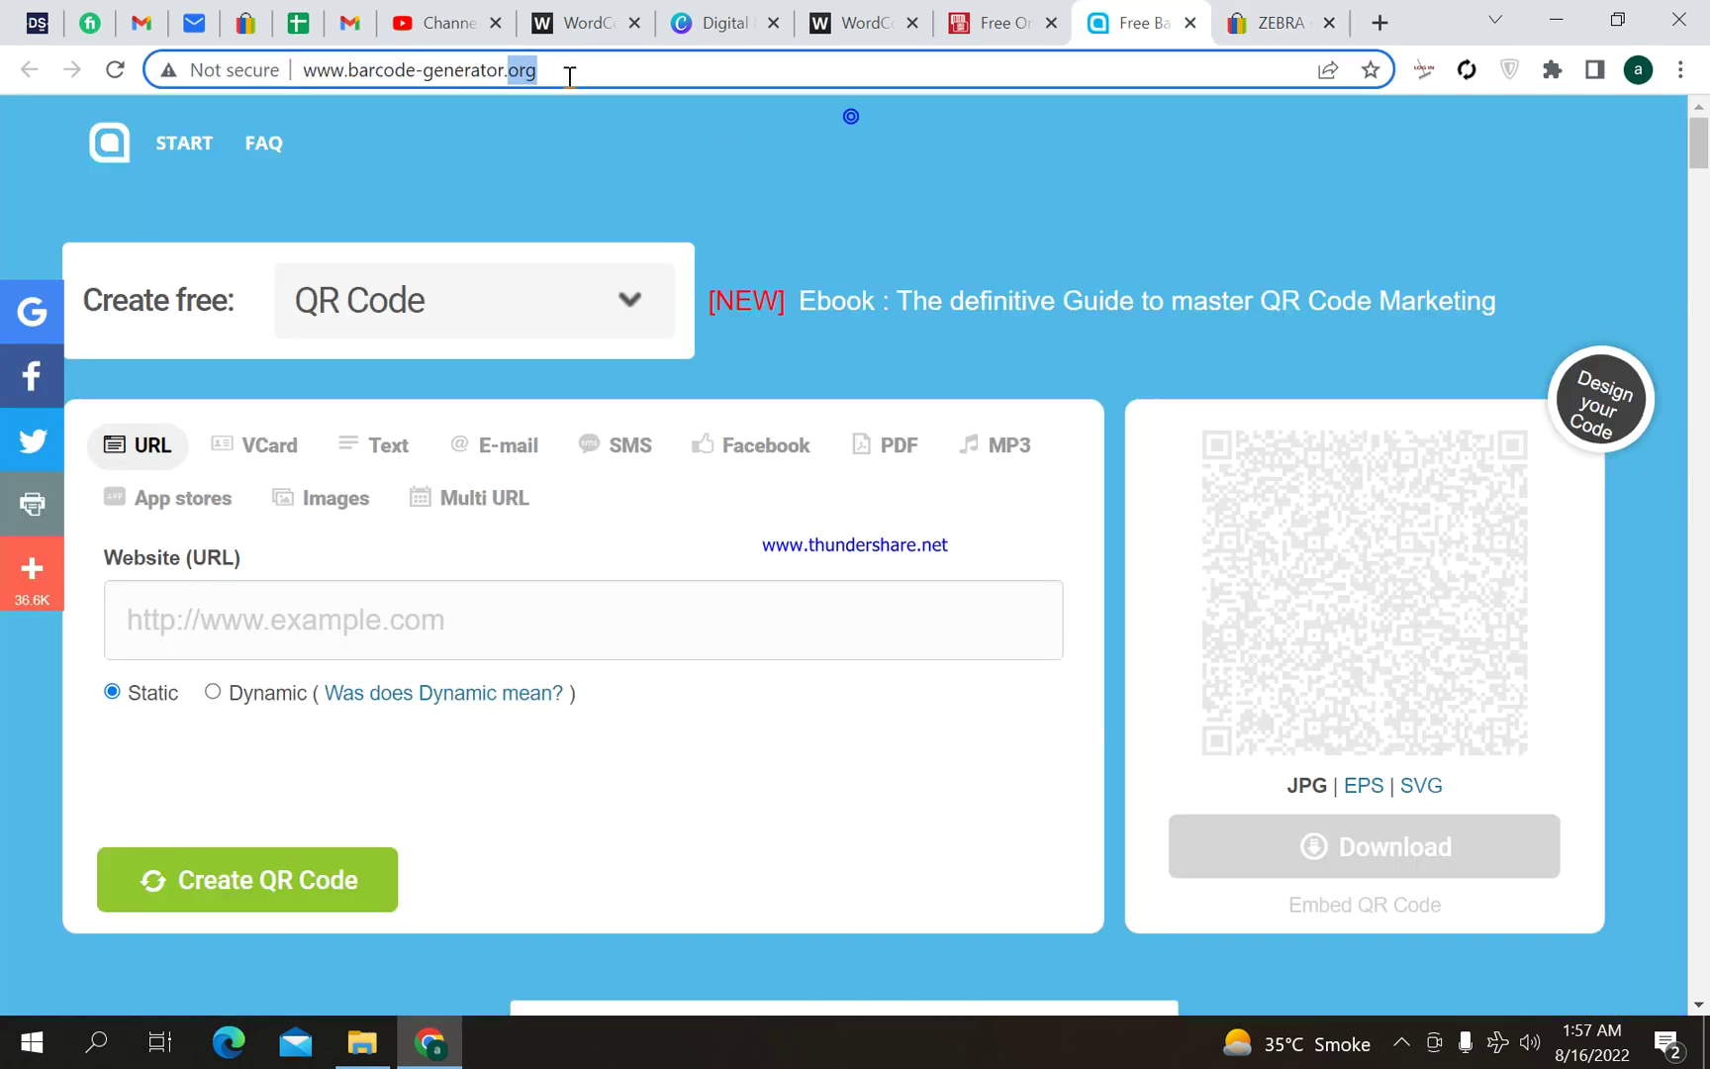
{"action": "left_click", "coordinate": [570, 76]}
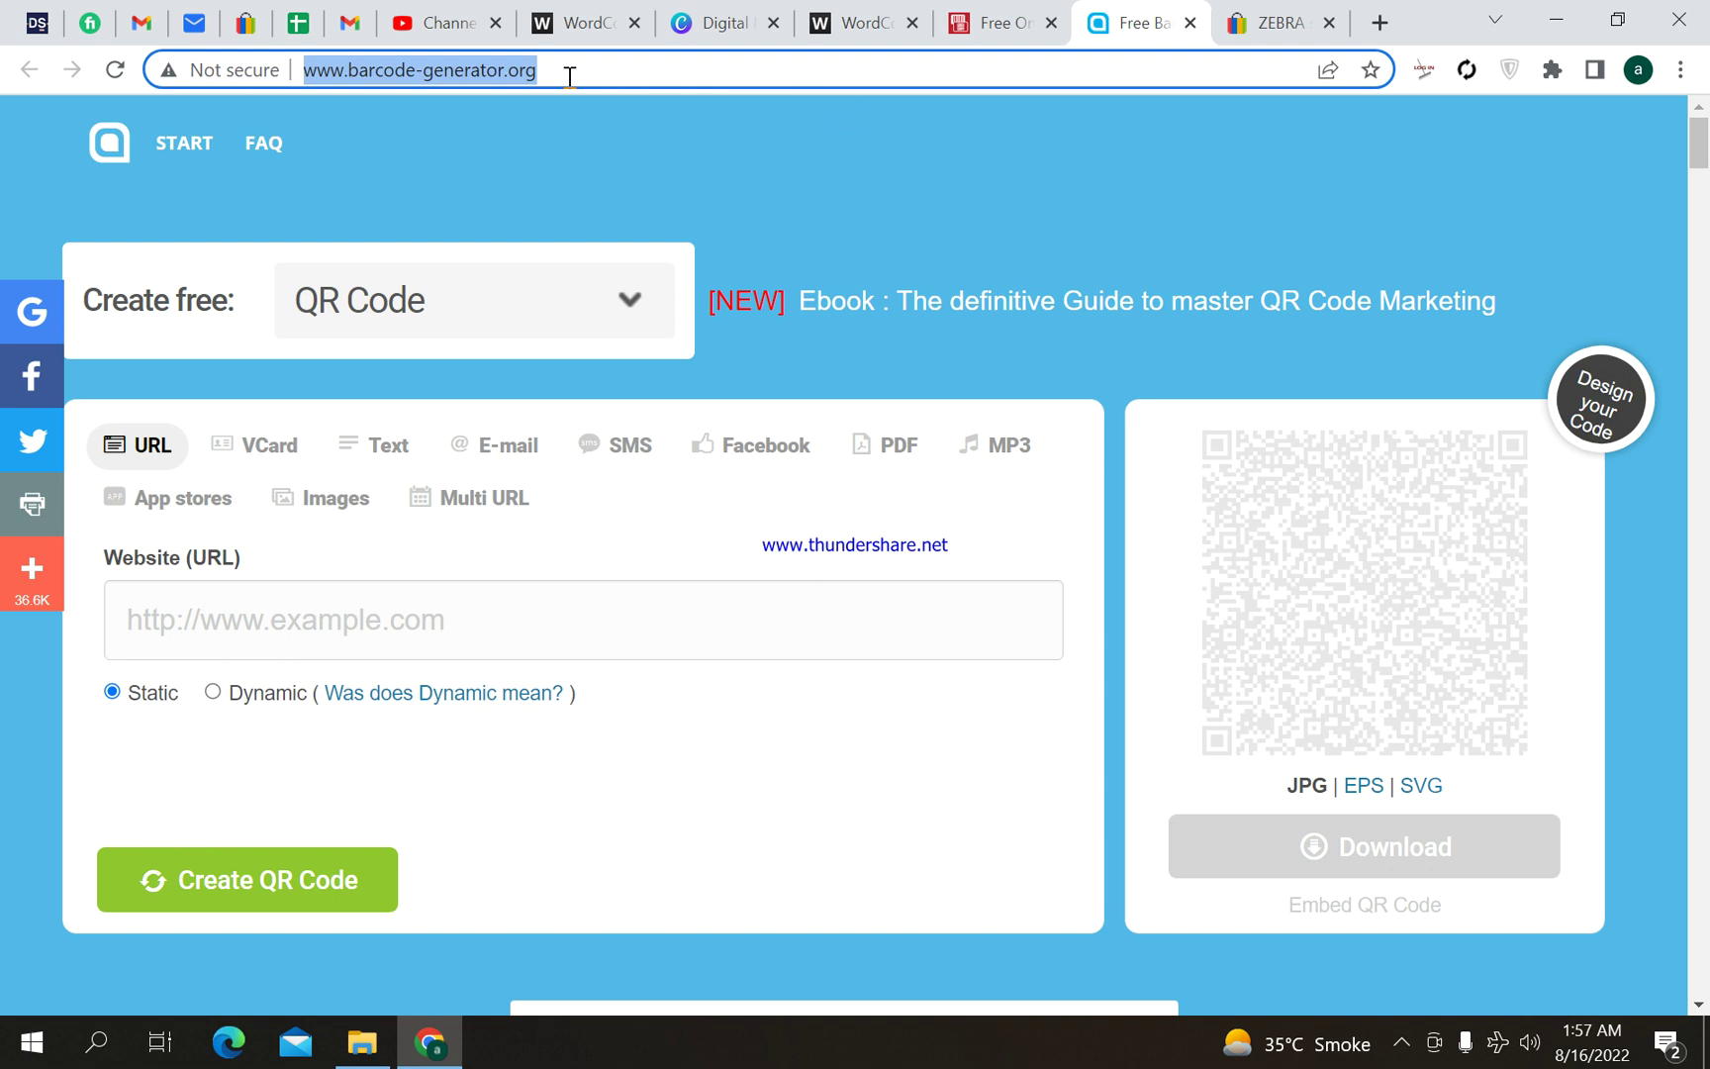
{"action": "left_click", "coordinate": [618, 148]}
Paste the eBay ZEBRA listing link into the Website (URL) field and create the QR code
{"action": "left_click", "coordinate": [1276, 24]}
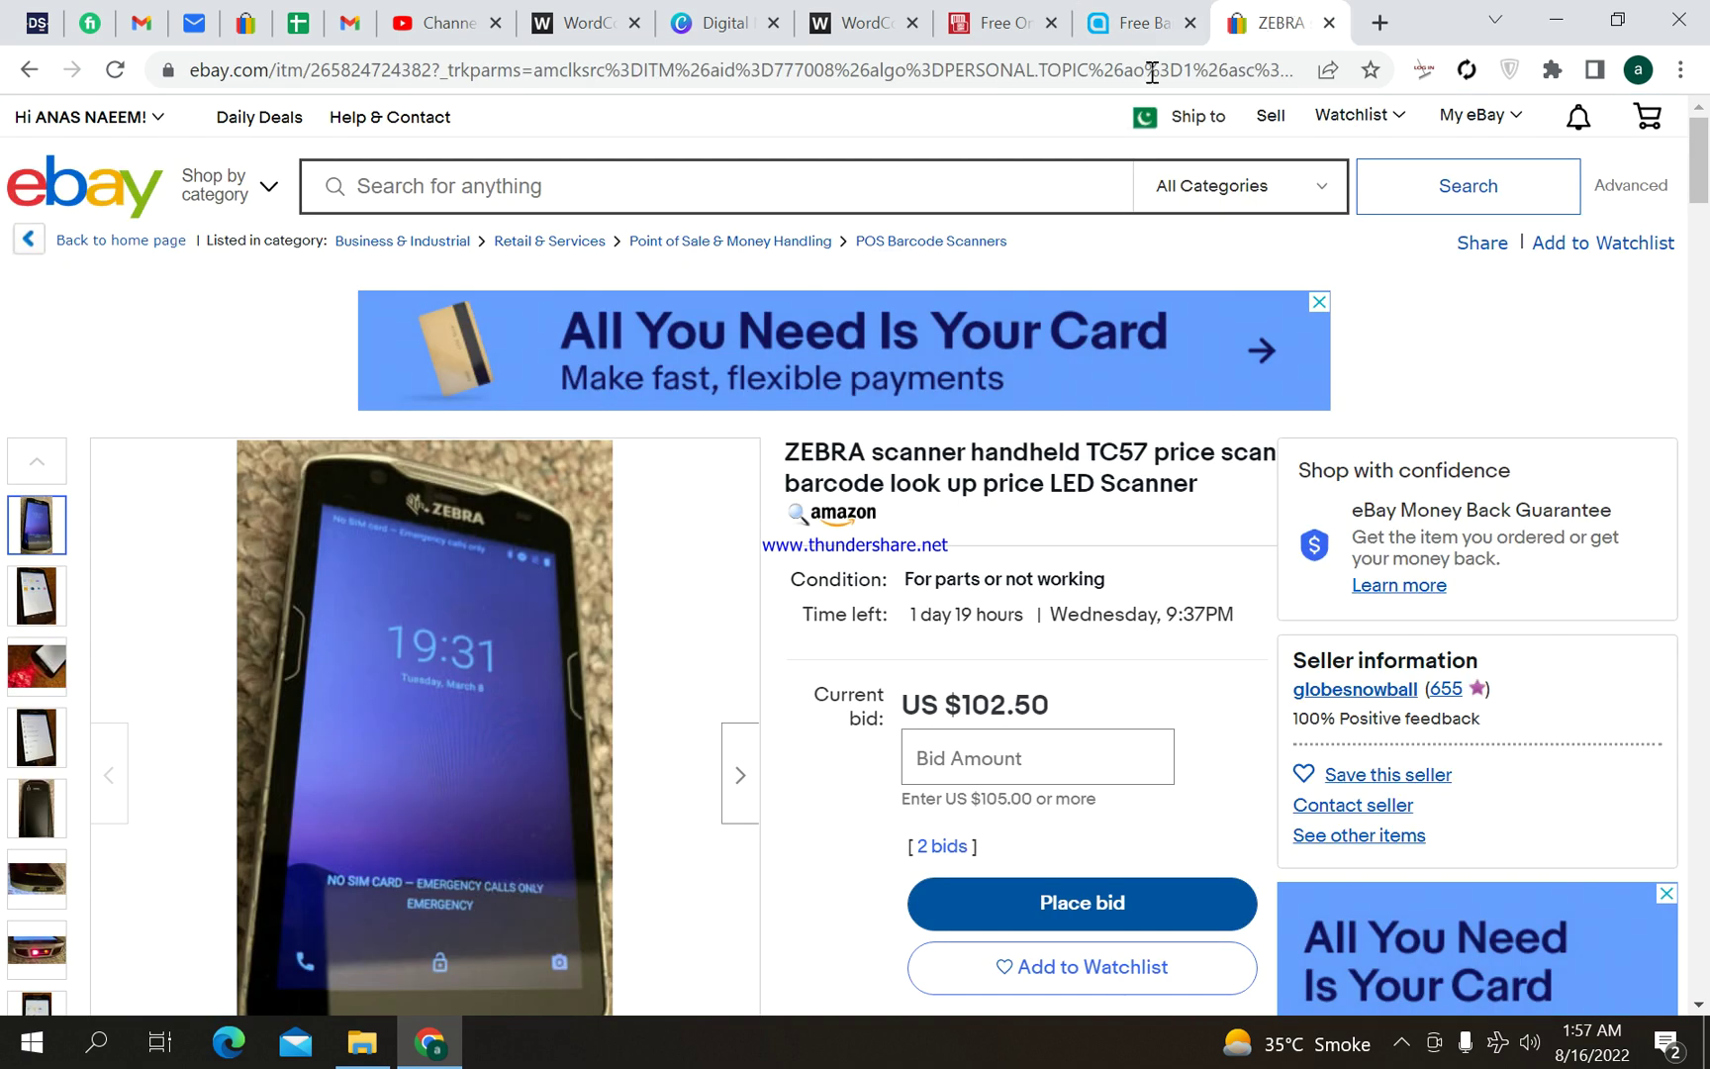
{"action": "left_click", "coordinate": [953, 72]}
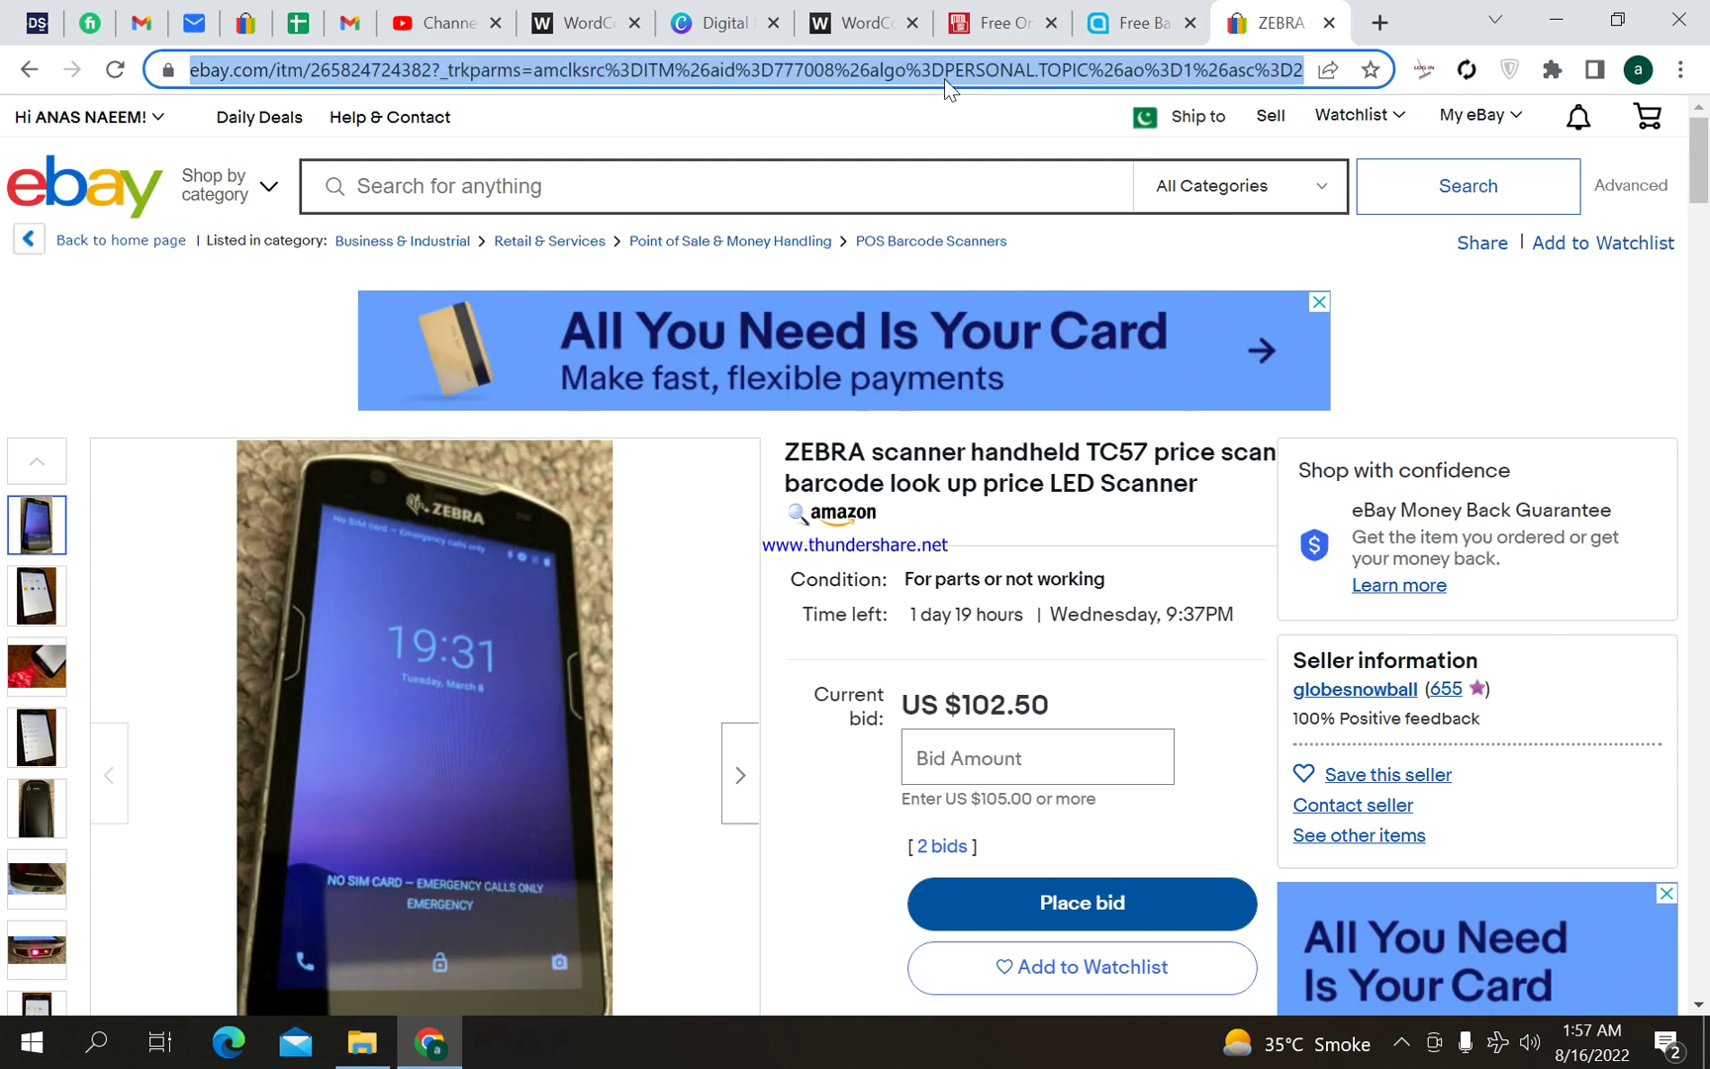
{"action": "left_click", "coordinate": [1084, 36]}
{"action": "scroll", "coordinate": [722, 556], "scroll_direction": "down", "scroll_amount": 1}
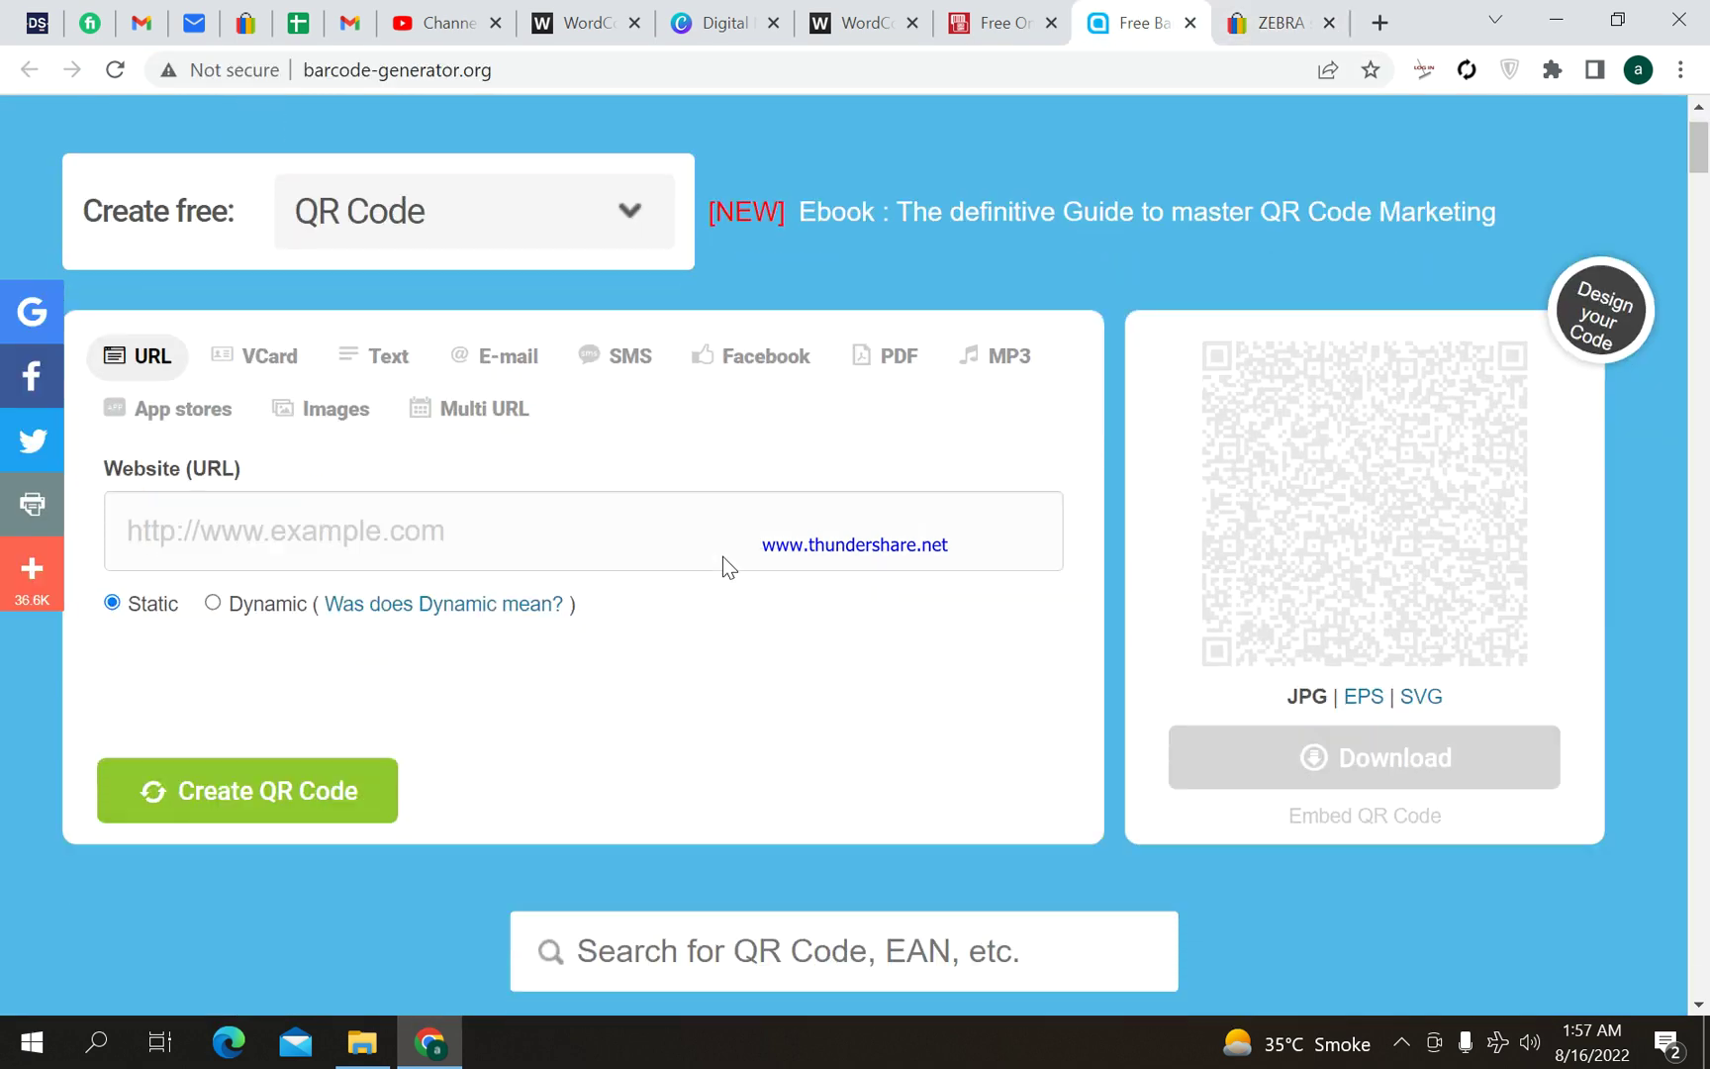
{"action": "left_click", "coordinate": [530, 477]}
{"action": "key", "text": "ctrl+v"}
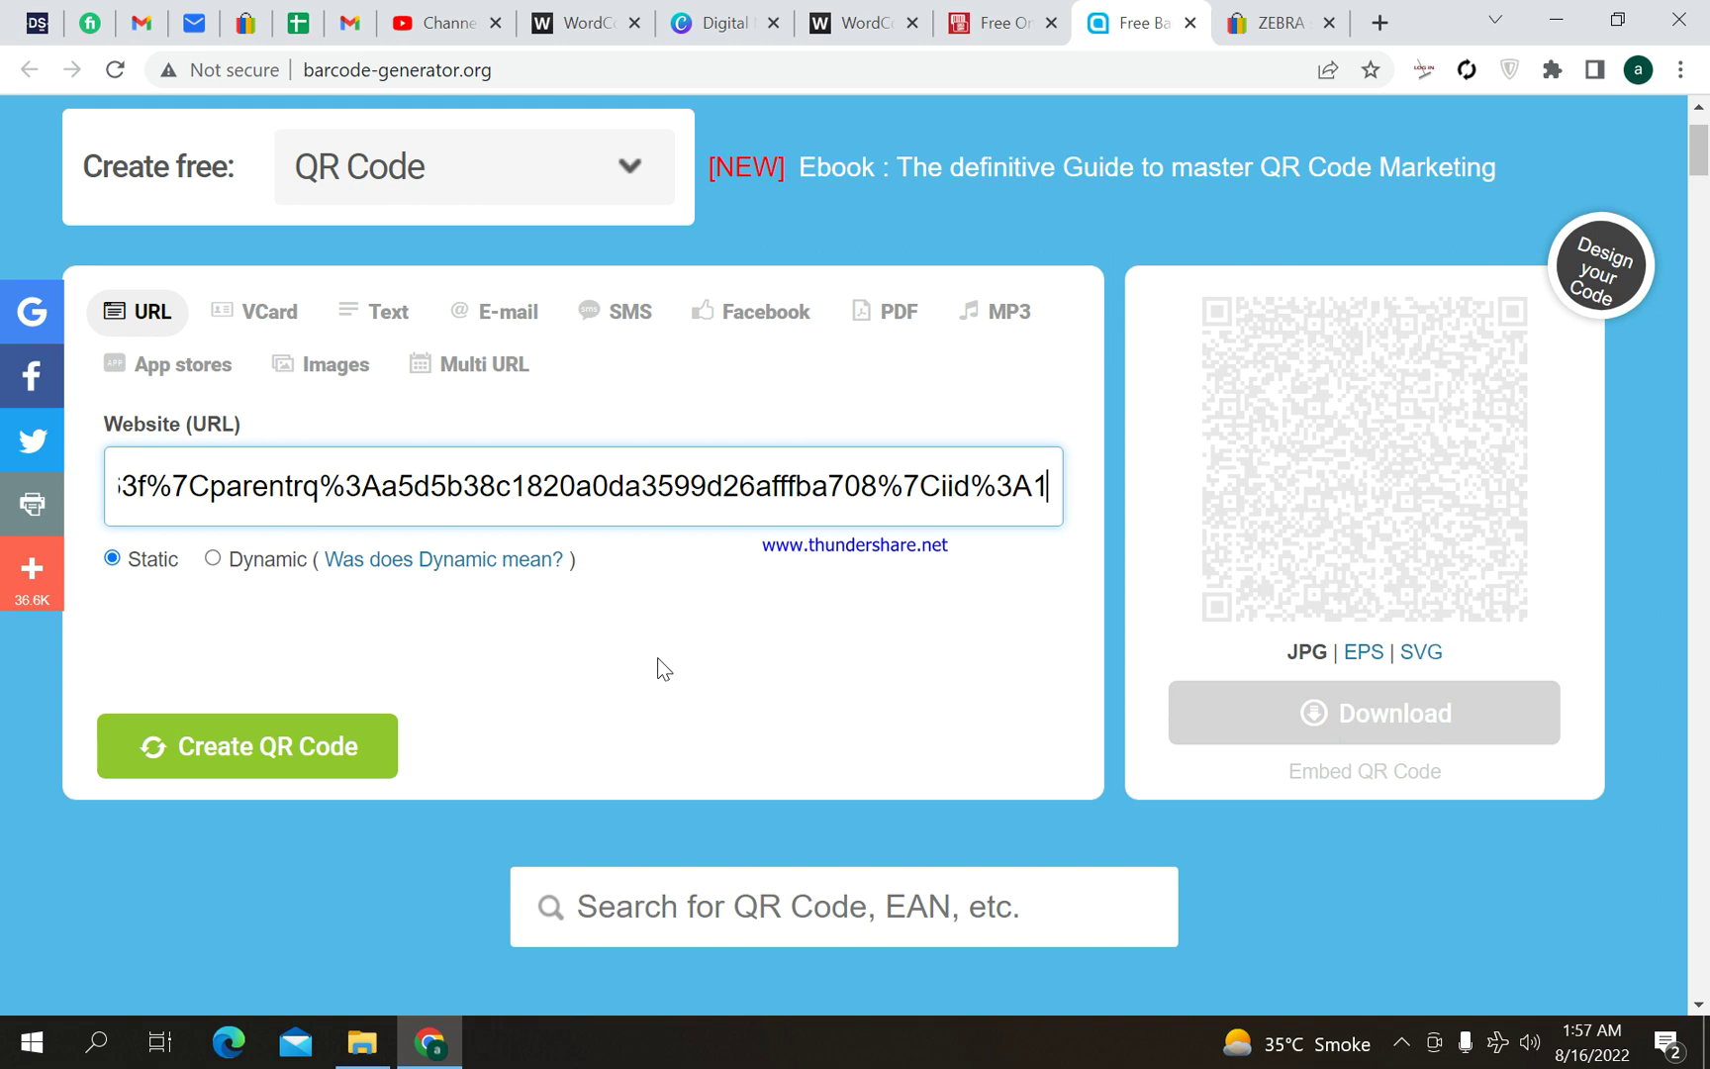
{"action": "left_click", "coordinate": [287, 749]}
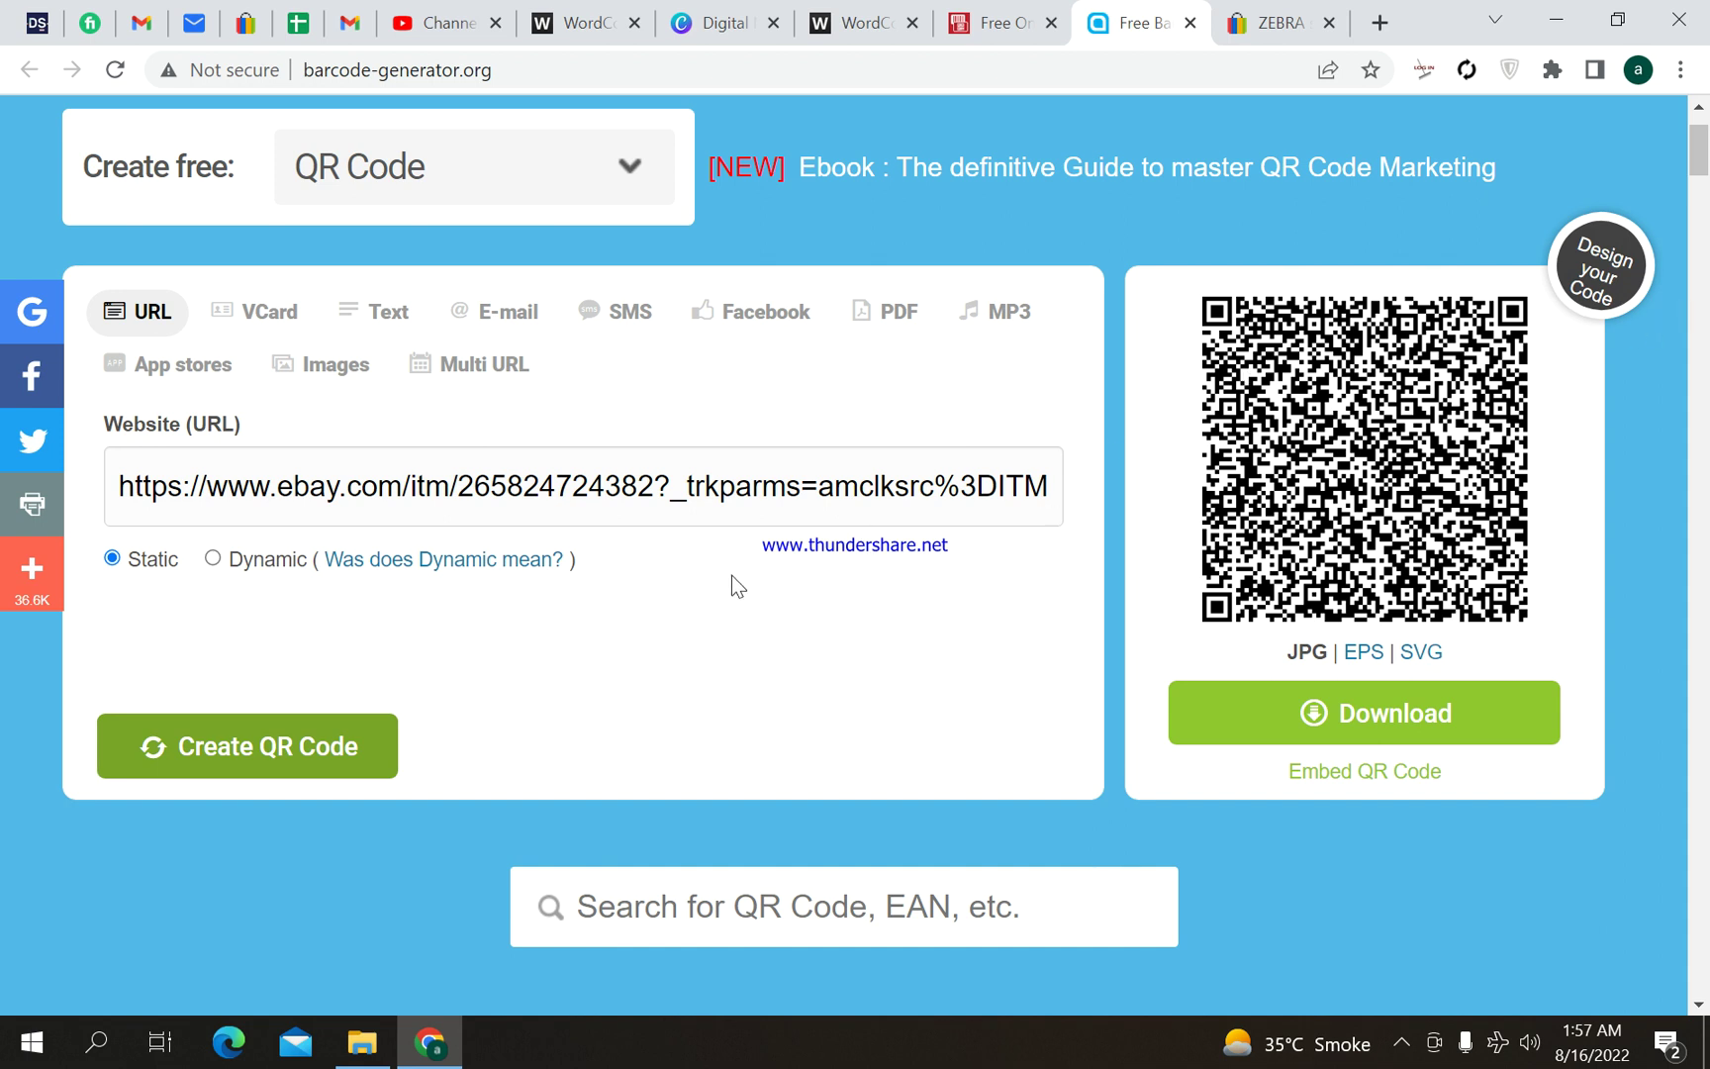
{"action": "scroll", "coordinate": [731, 575], "scroll_direction": "down", "scroll_amount": 3}
{"action": "scroll", "coordinate": [736, 575], "scroll_direction": "down", "scroll_amount": 3}
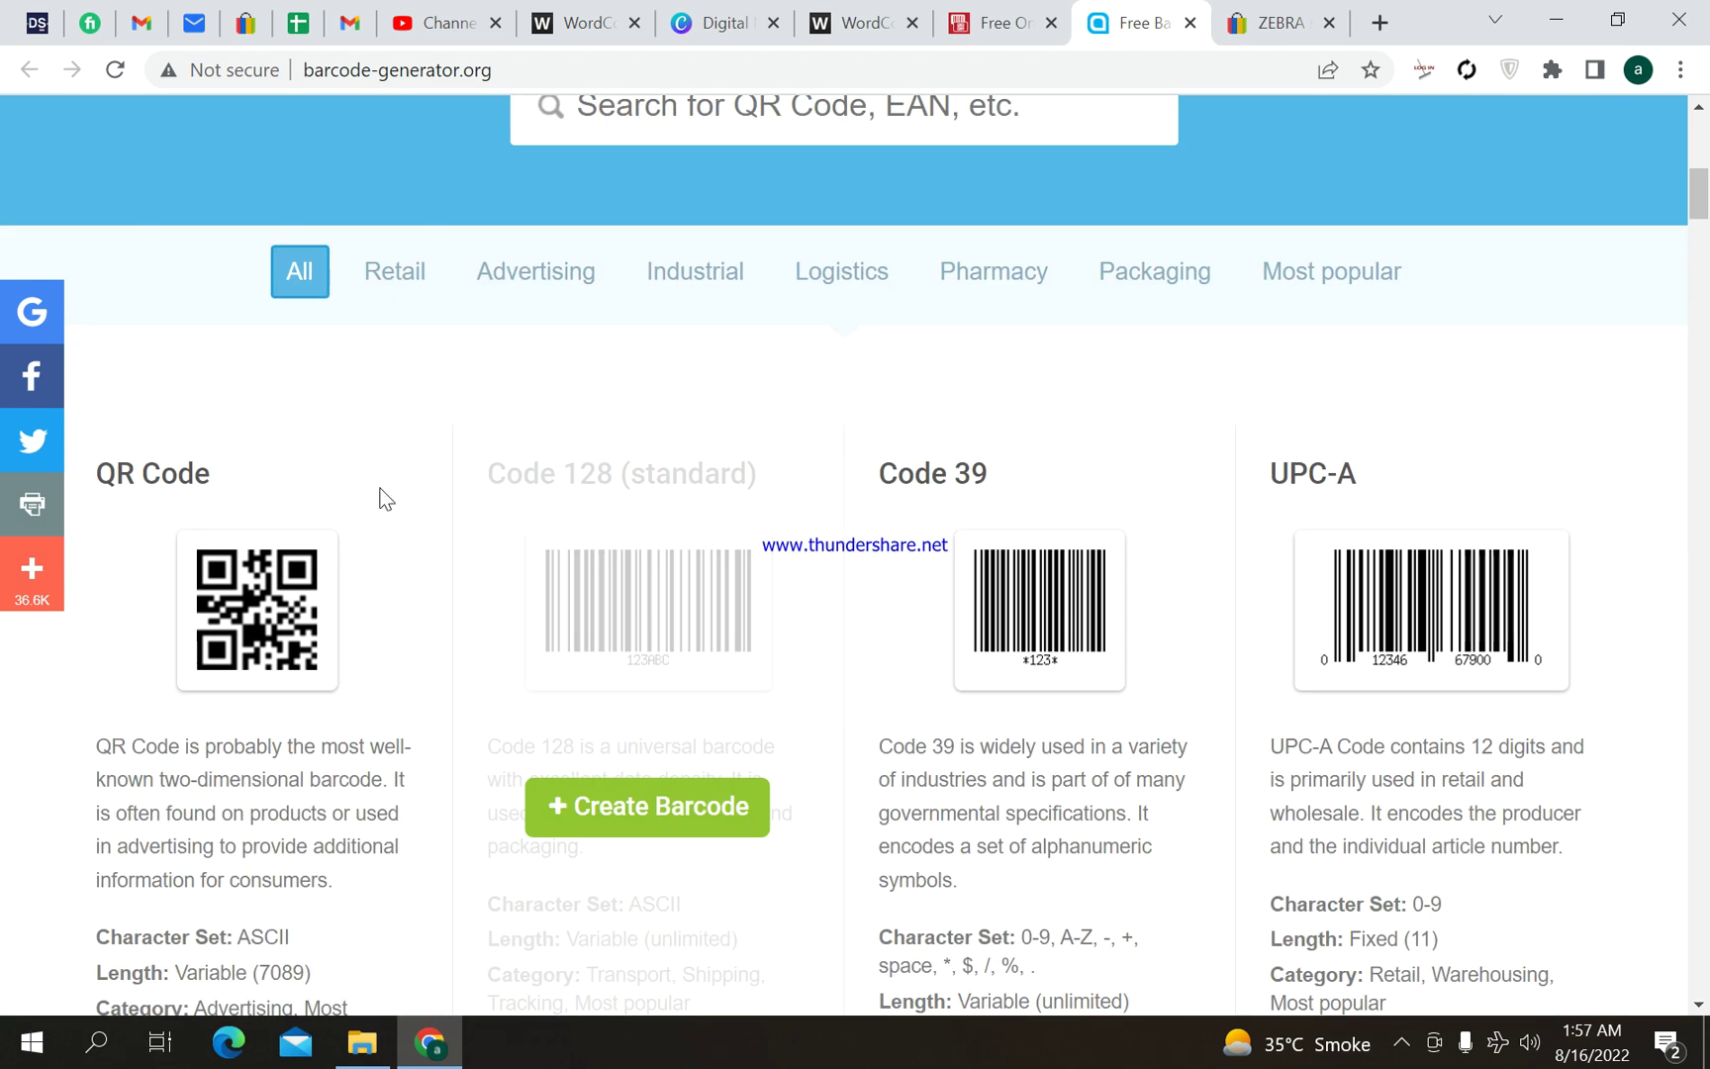
{"action": "scroll", "coordinate": [163, 481], "scroll_direction": "down", "scroll_amount": 1}
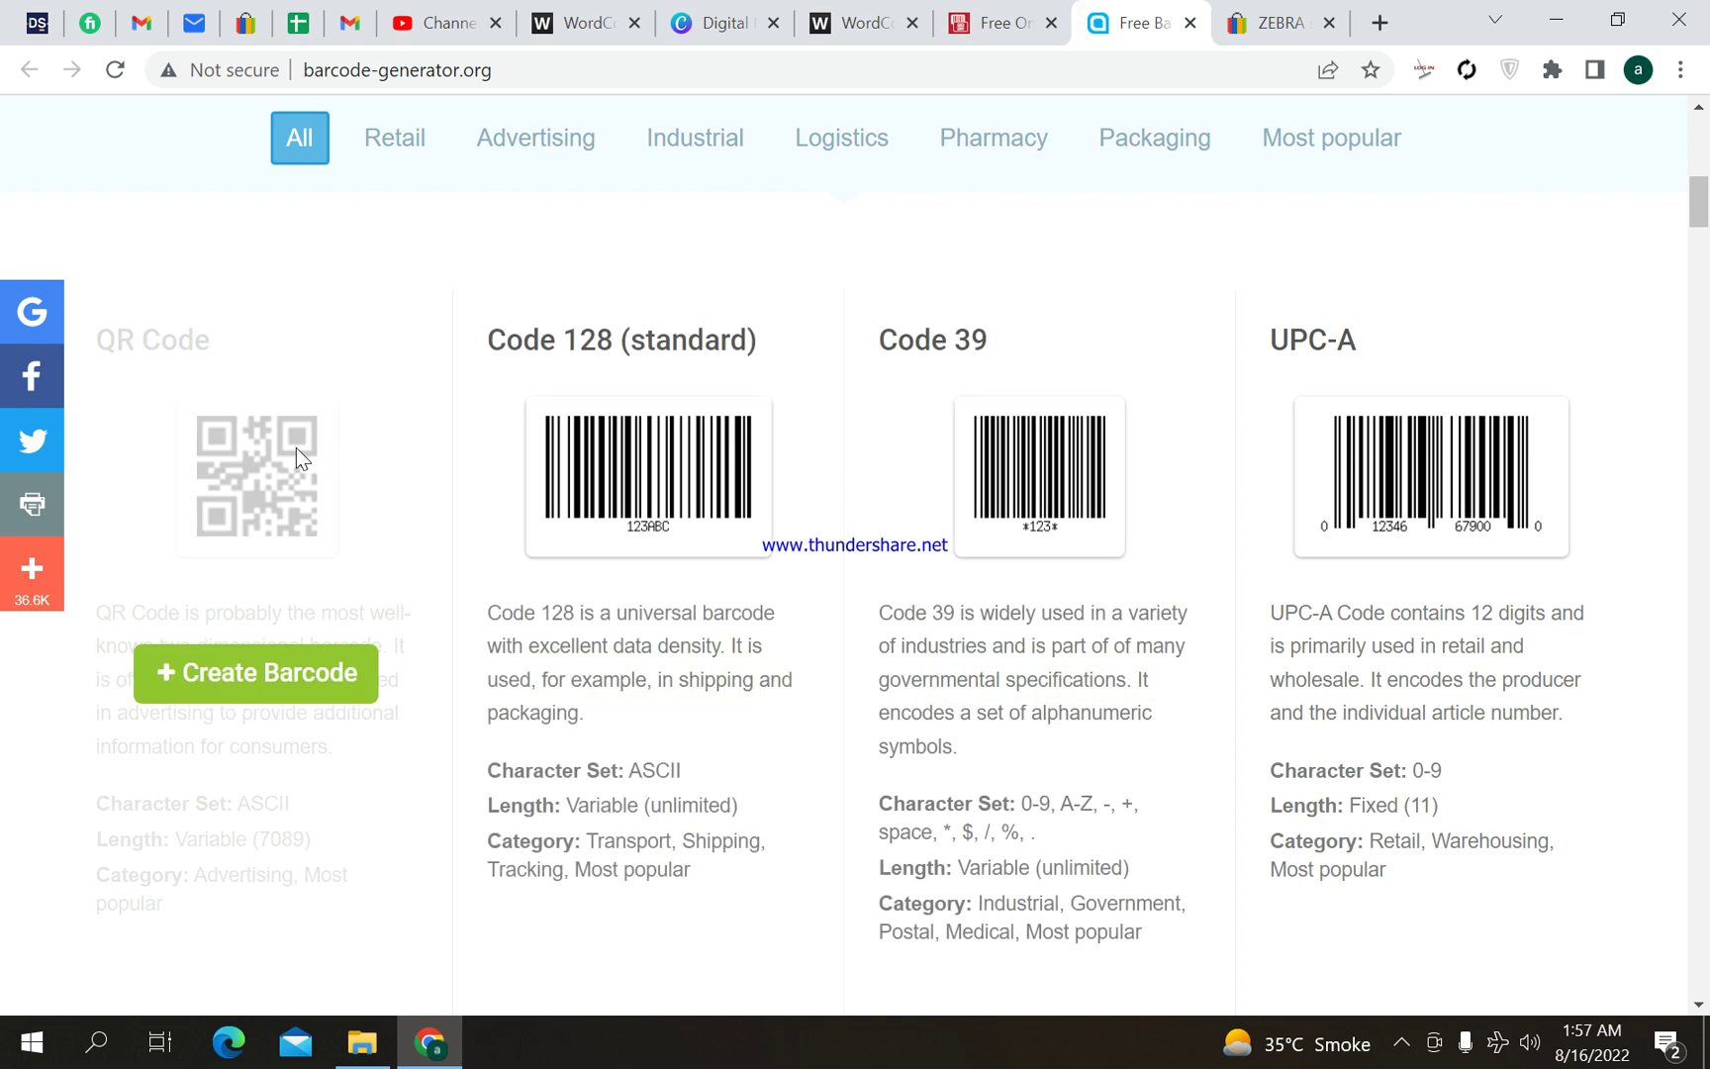
{"action": "scroll", "coordinate": [635, 468], "scroll_direction": "down", "scroll_amount": 5}
{"action": "scroll", "coordinate": [634, 460], "scroll_direction": "down", "scroll_amount": 2}
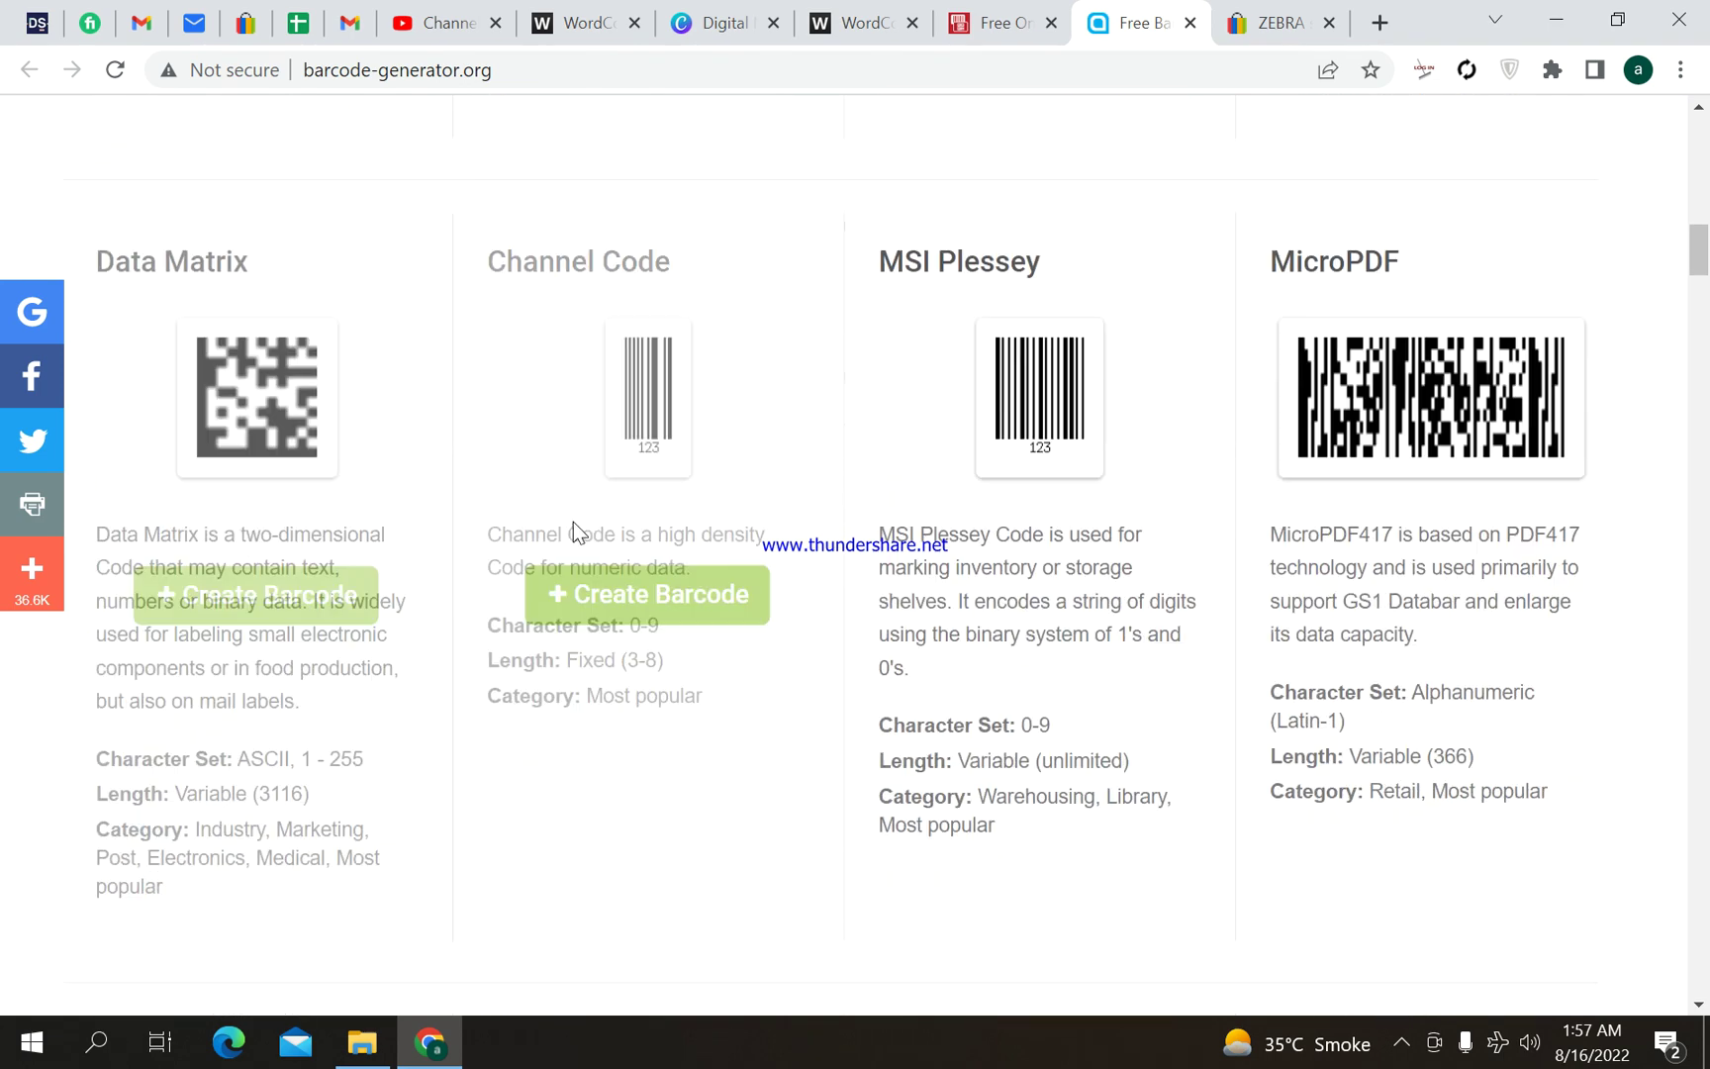
{"action": "scroll", "coordinate": [575, 522], "scroll_direction": "down", "scroll_amount": 5}
{"action": "scroll", "coordinate": [575, 516], "scroll_direction": "up", "scroll_amount": 5}
{"action": "scroll", "coordinate": [587, 512], "scroll_direction": "up", "scroll_amount": 8}
{"action": "scroll", "coordinate": [587, 512], "scroll_direction": "up", "scroll_amount": 6}
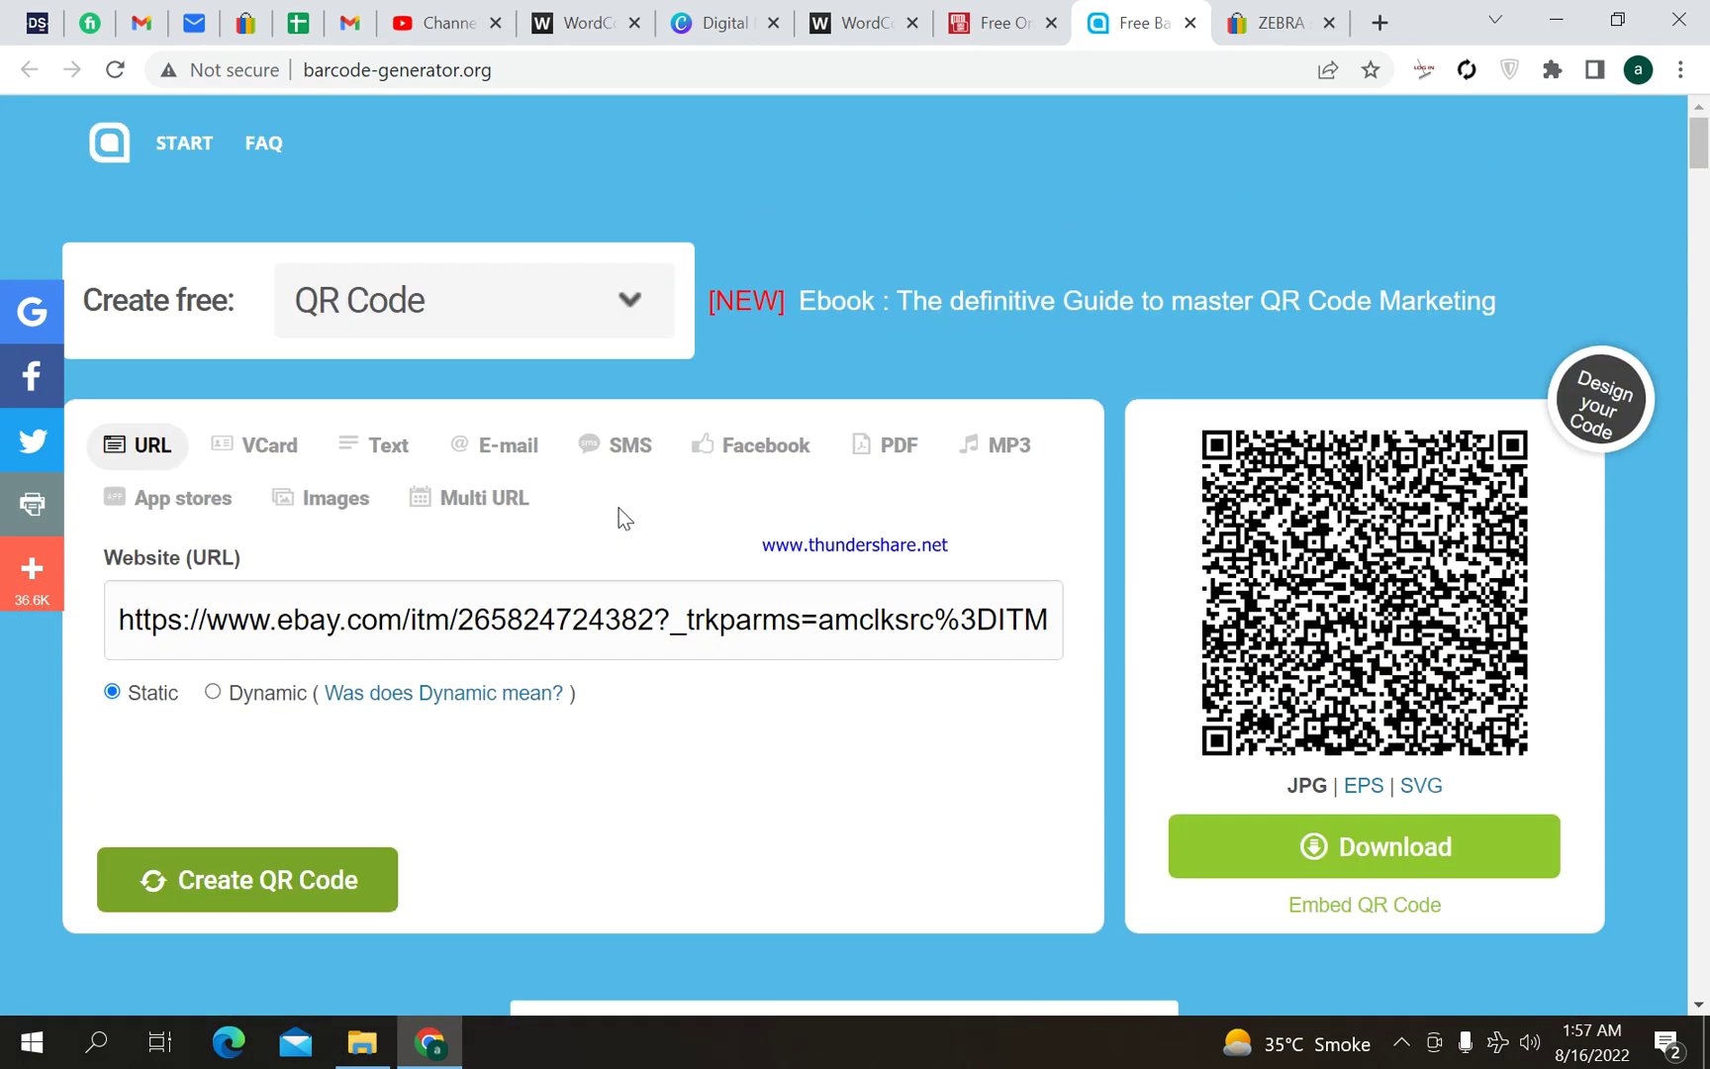
{"action": "left_click", "coordinate": [1377, 23]}
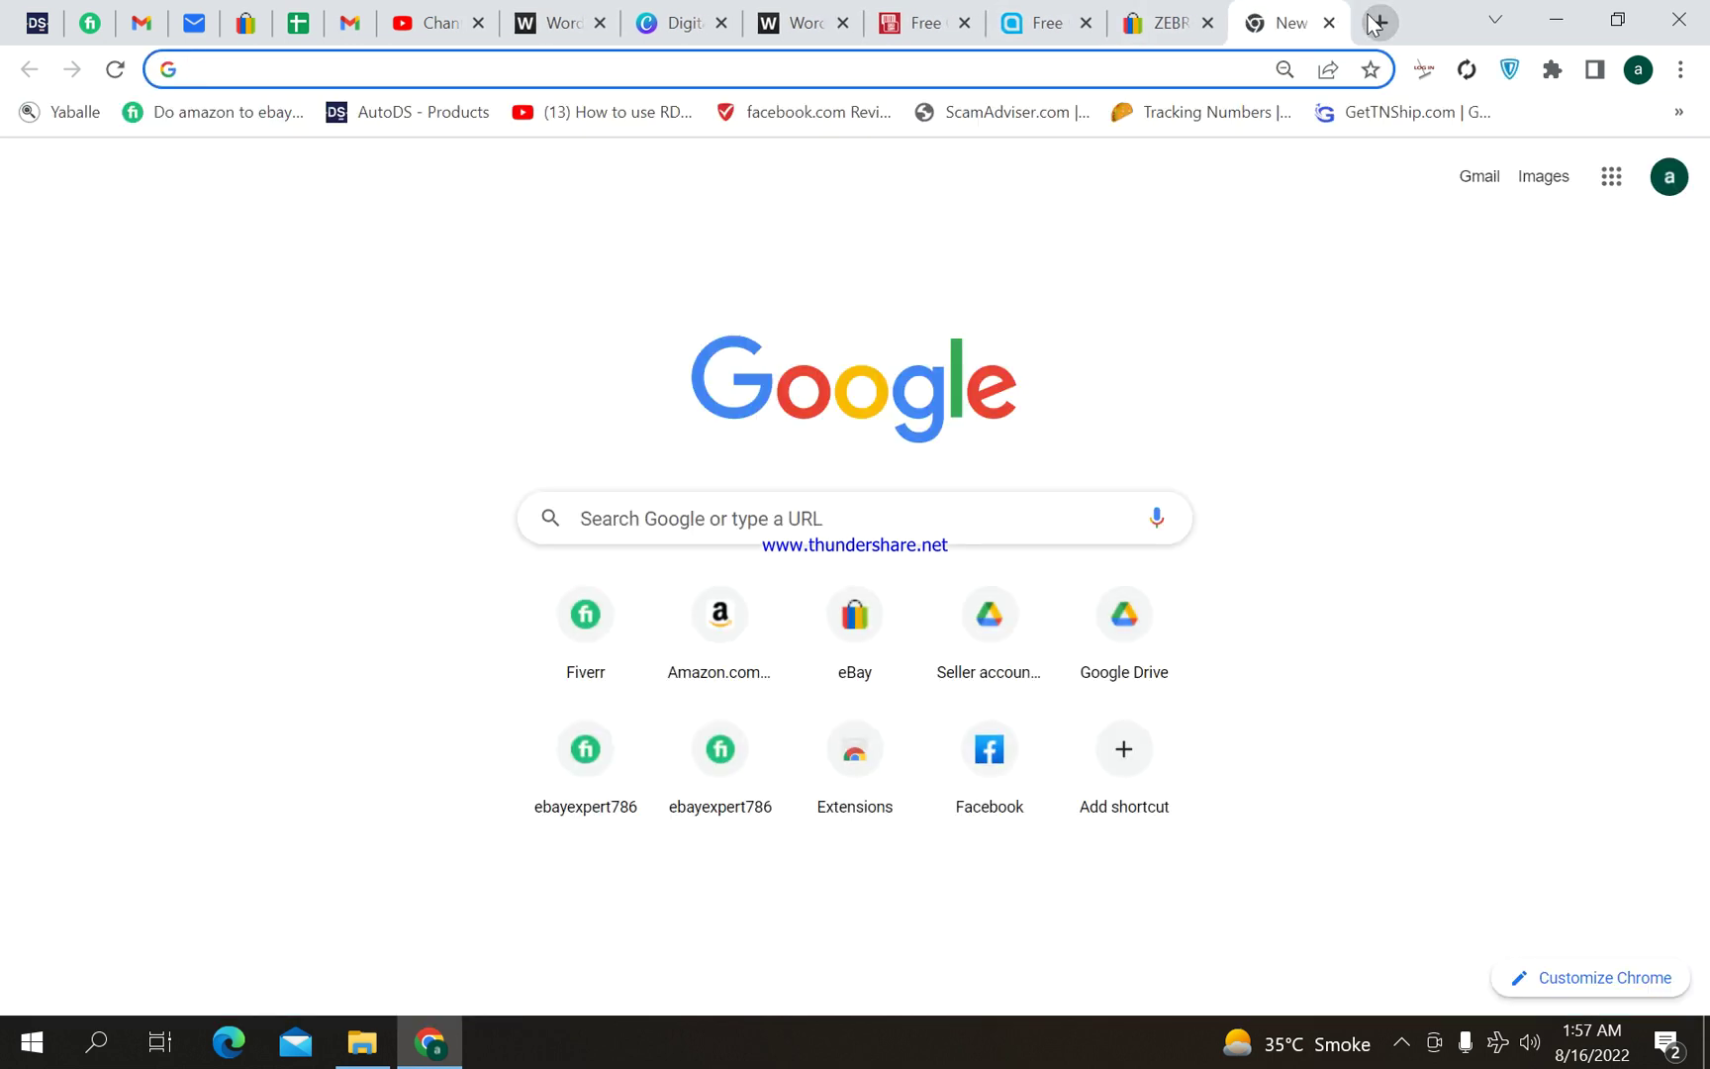
{"action": "type", "text": "amazon"}
Load the Amazon website, then check the eBay link in the generator's Website field
{"action": "key", "text": "Return"}
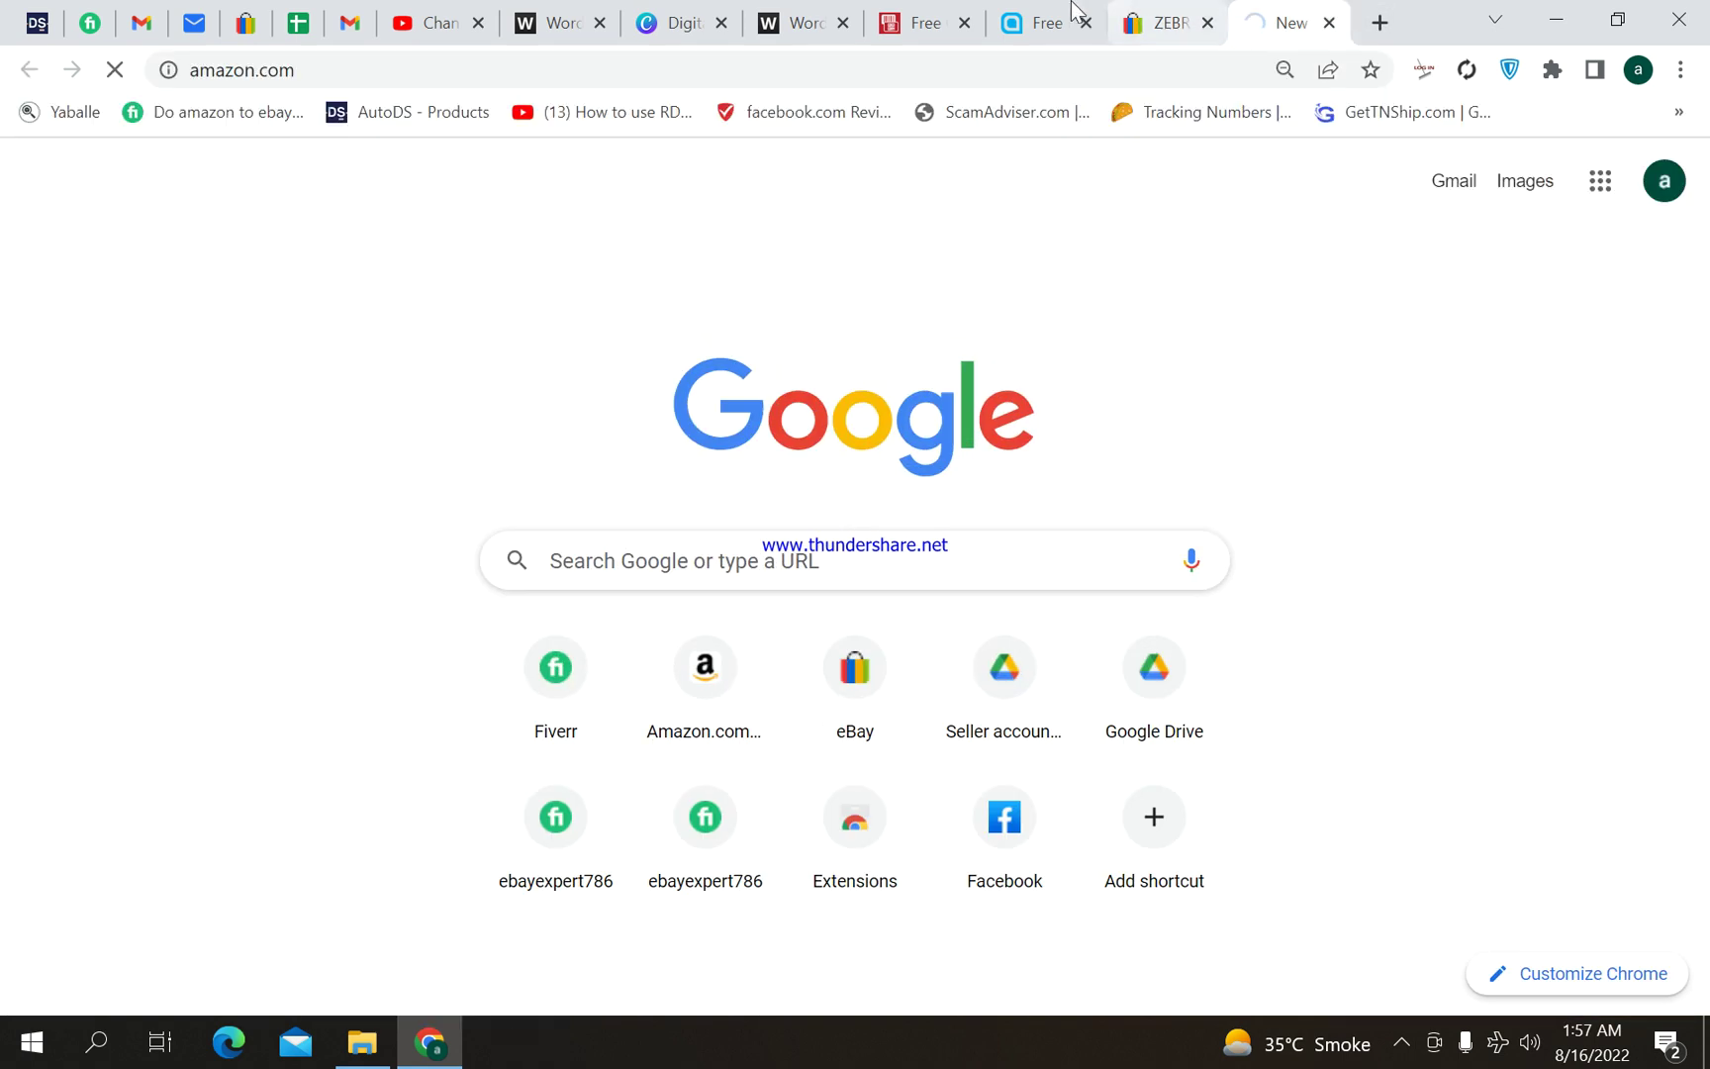
{"action": "left_click", "coordinate": [1074, 10]}
{"action": "triple_click", "coordinate": [711, 628]}
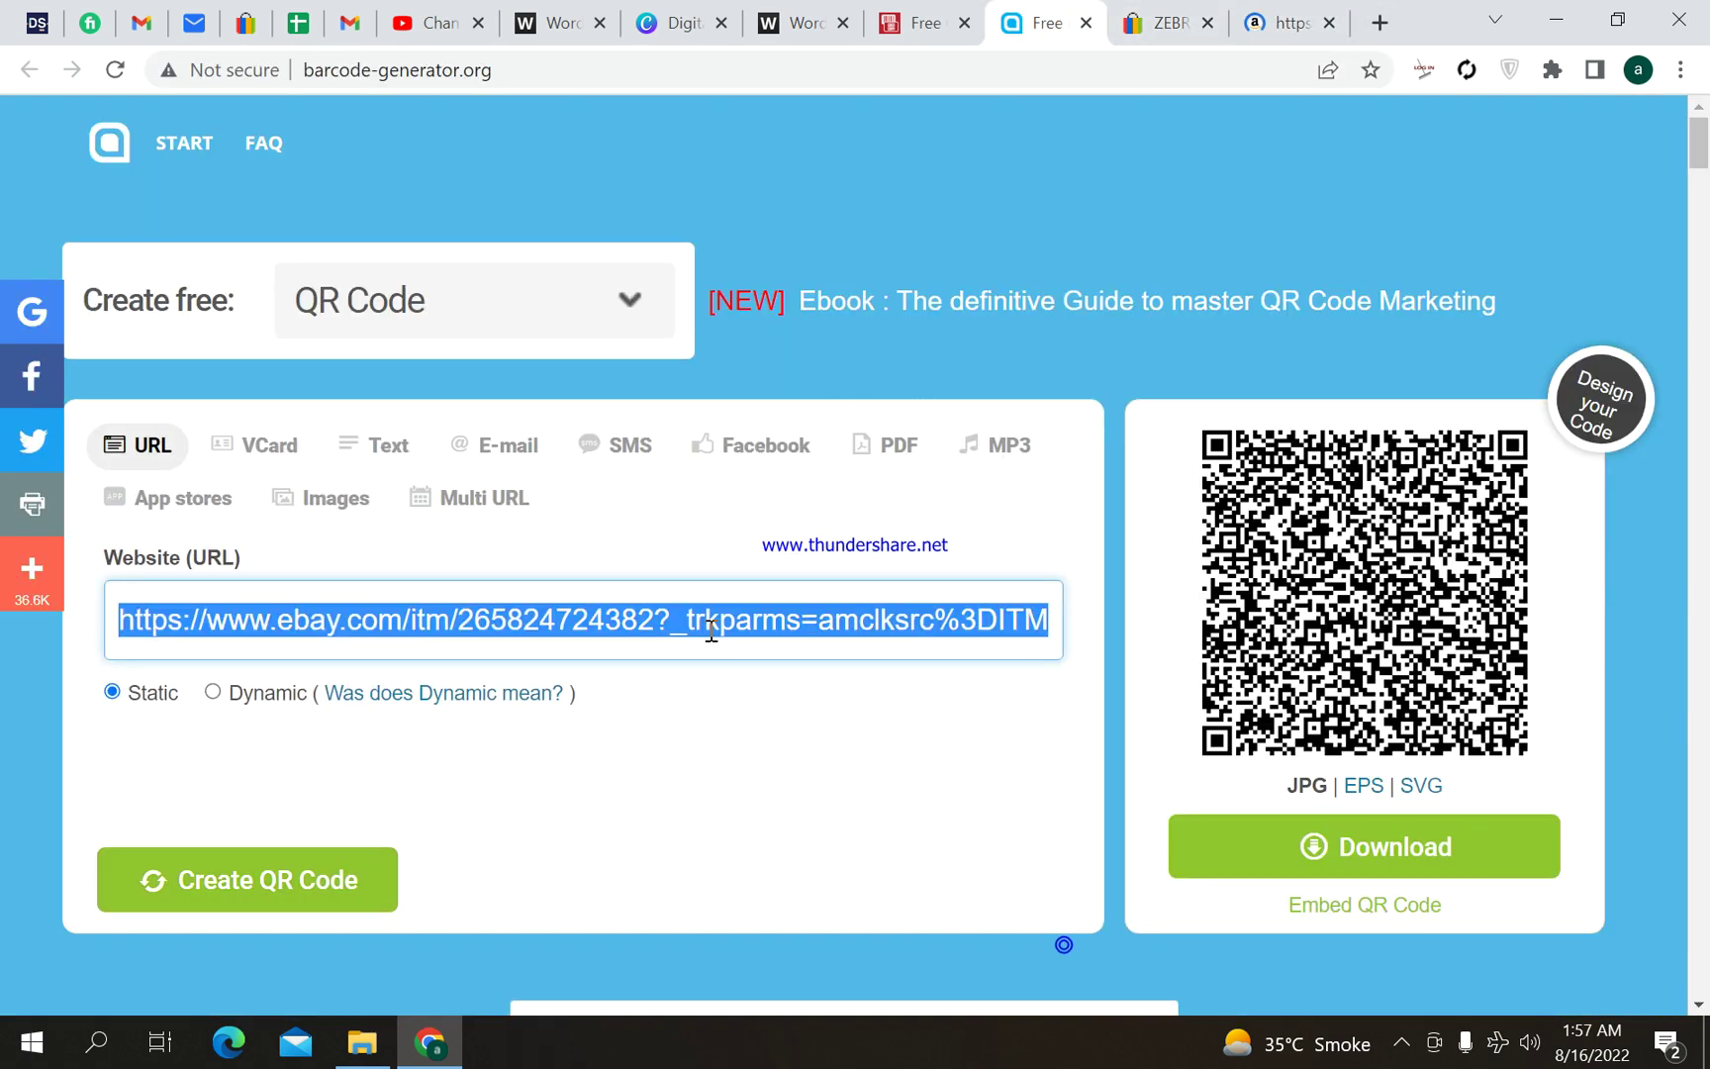
{"action": "left_click", "coordinate": [749, 731]}
{"action": "scroll", "coordinate": [751, 731], "scroll_direction": "down", "scroll_amount": 1}
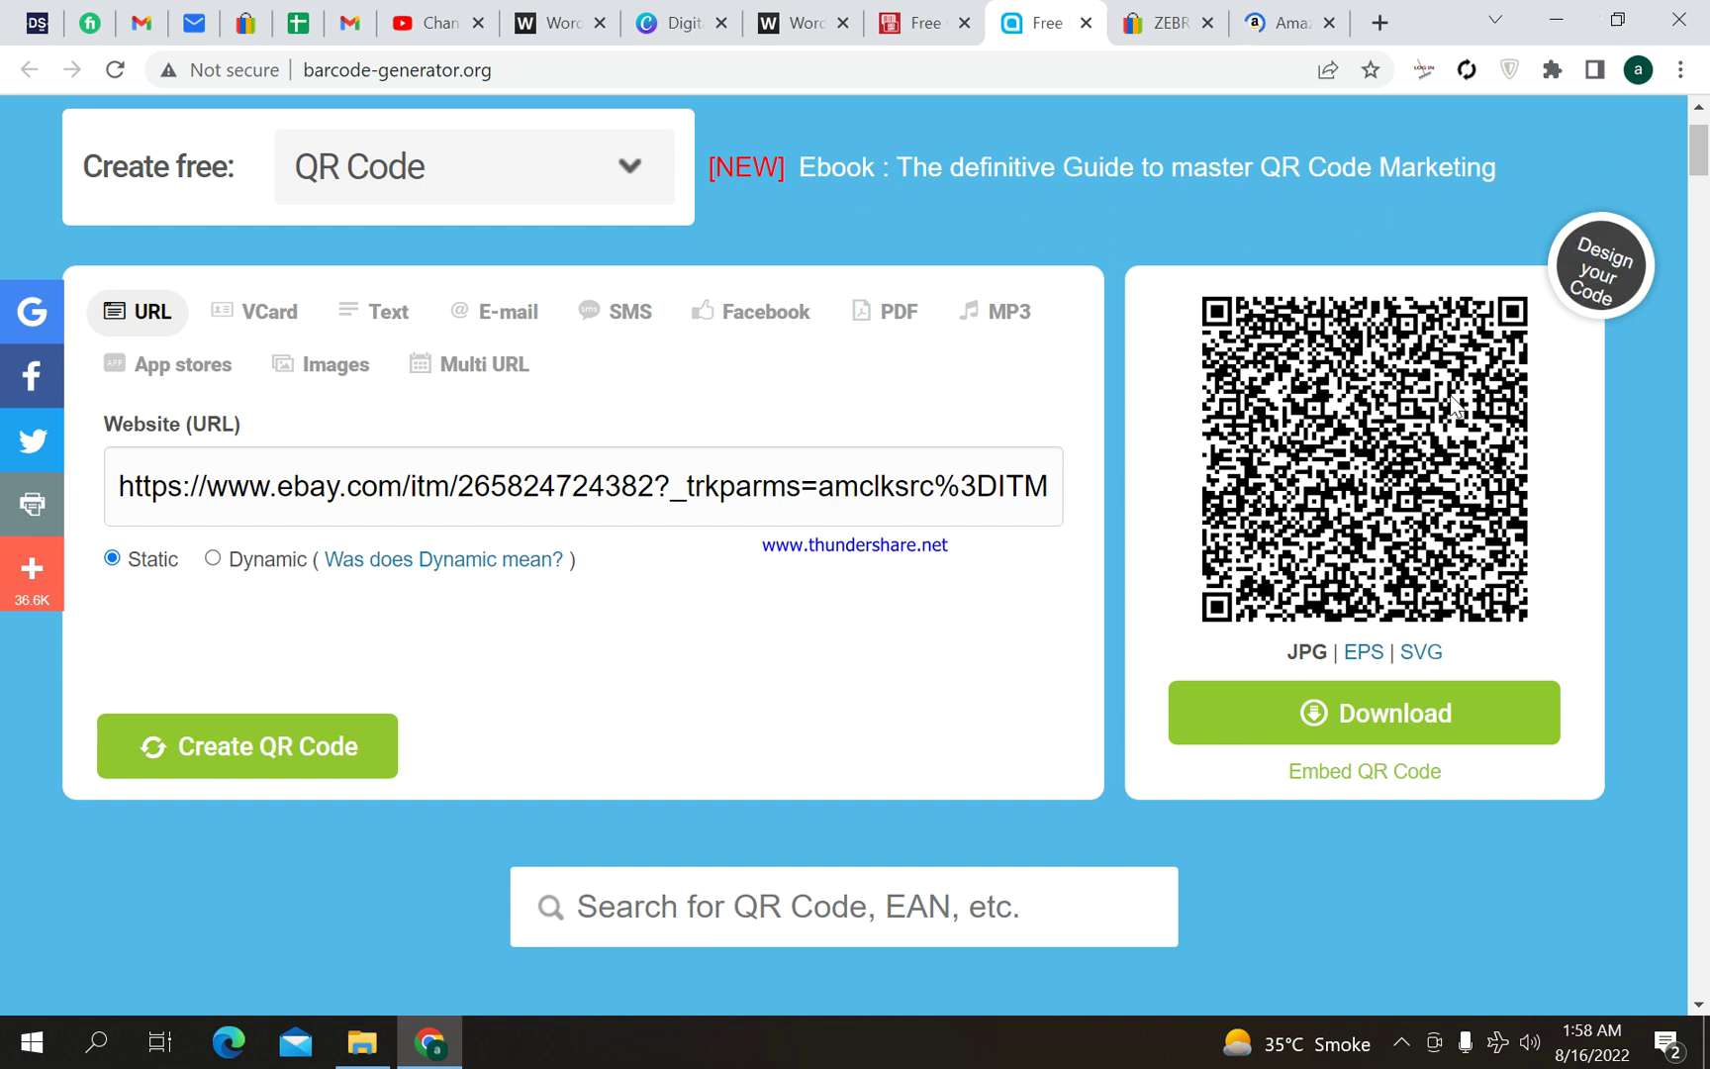
Cycle through the eBay listing and generator tabs, ending on the Amazon page
{"action": "key", "text": "ctrl+Tab"}
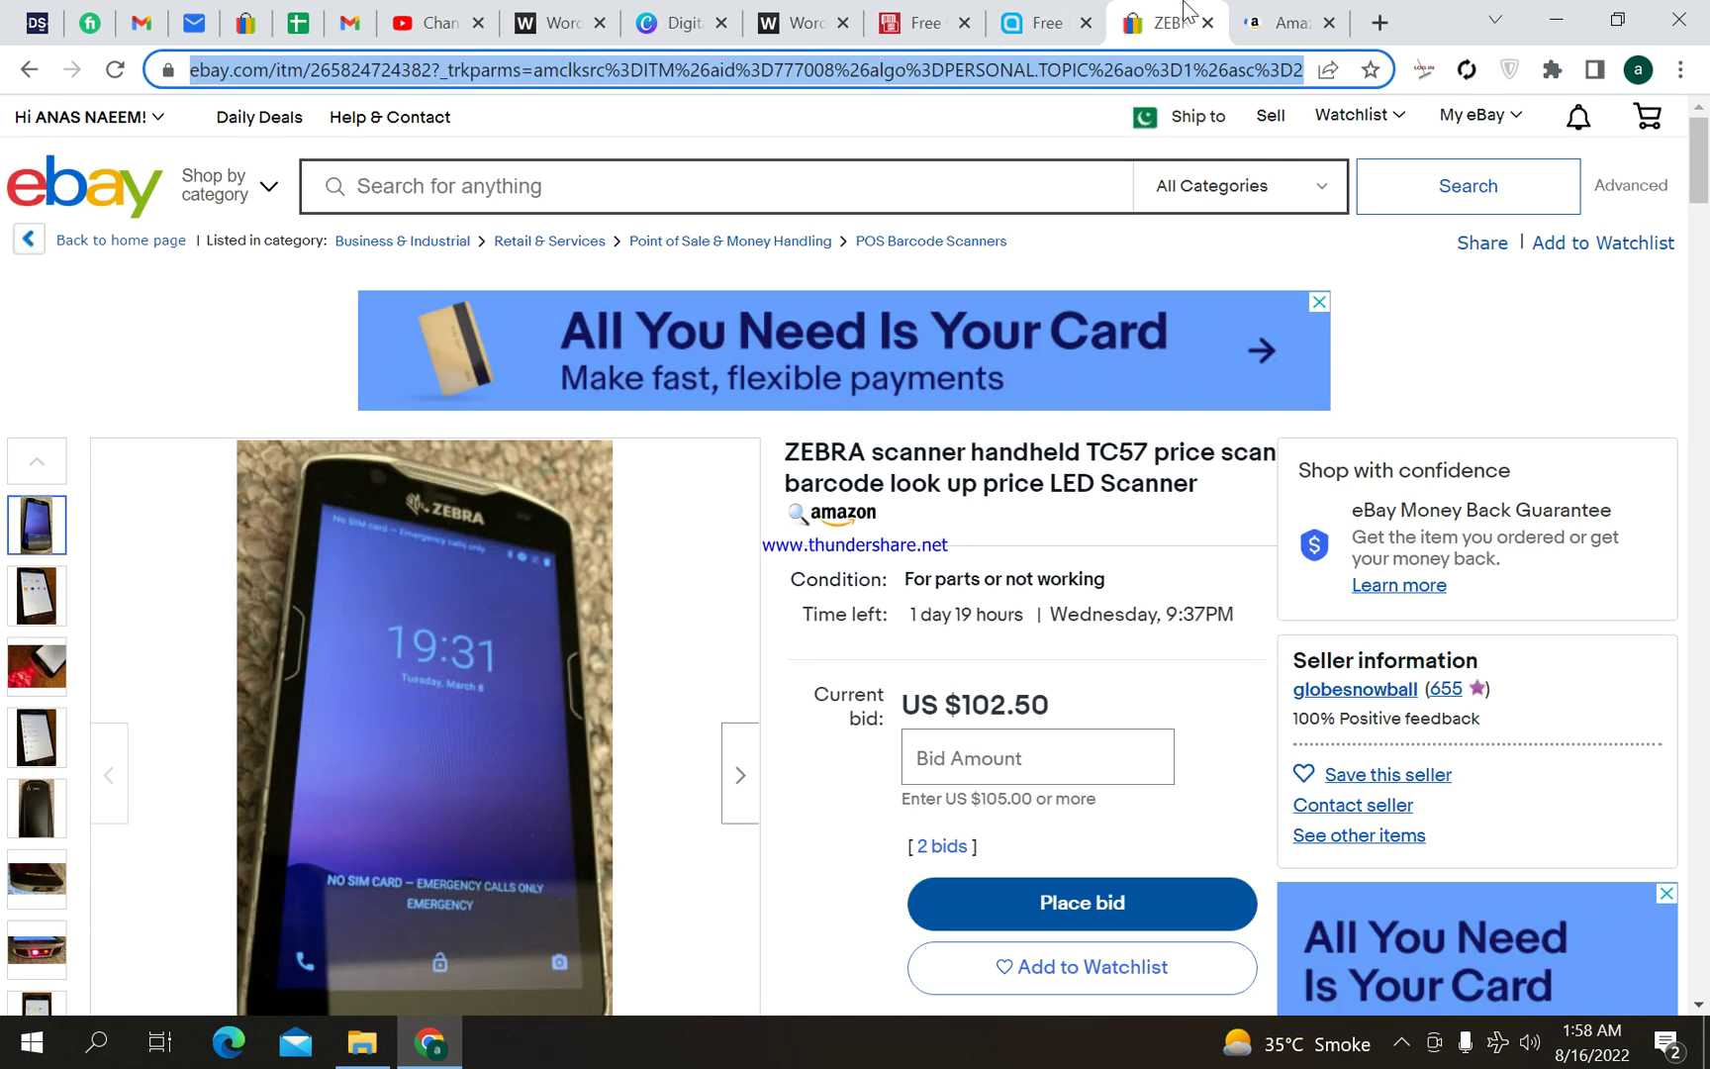
{"action": "key", "text": "ctrl+shift+Tab"}
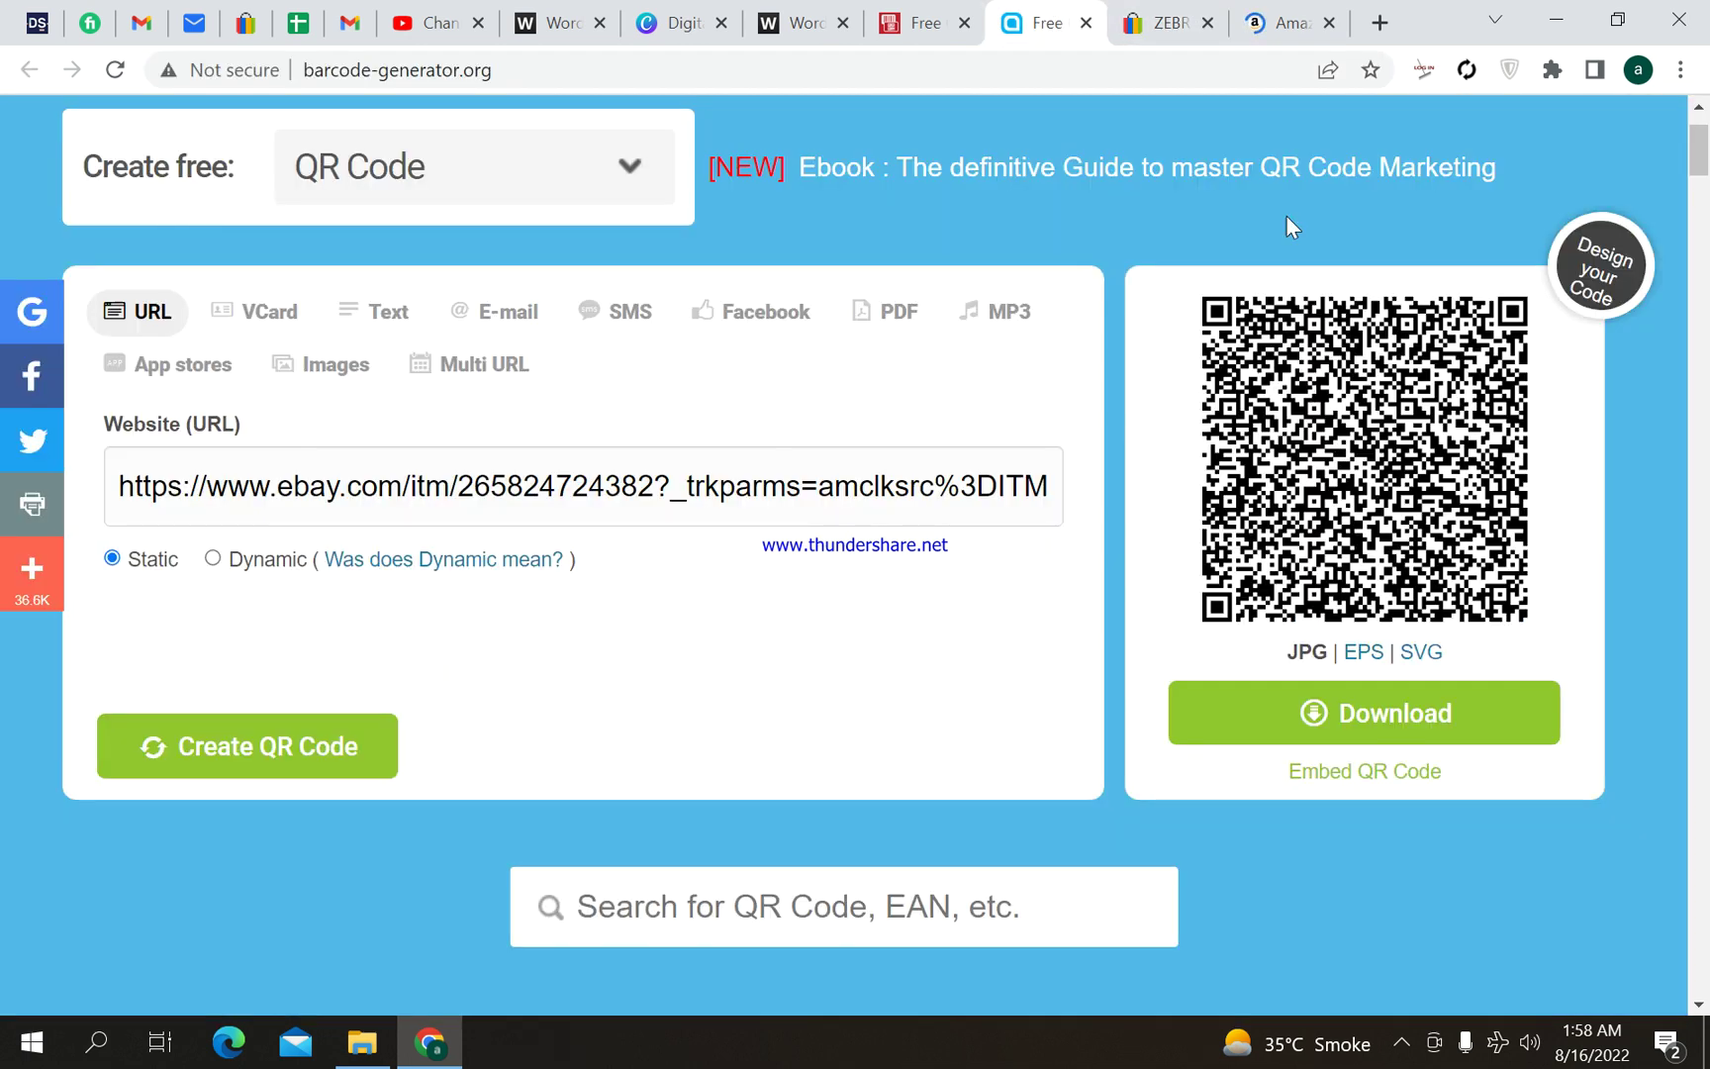
{"action": "left_click", "coordinate": [1261, 28]}
{"action": "scroll", "coordinate": [693, 572], "scroll_direction": "down", "scroll_amount": 3}
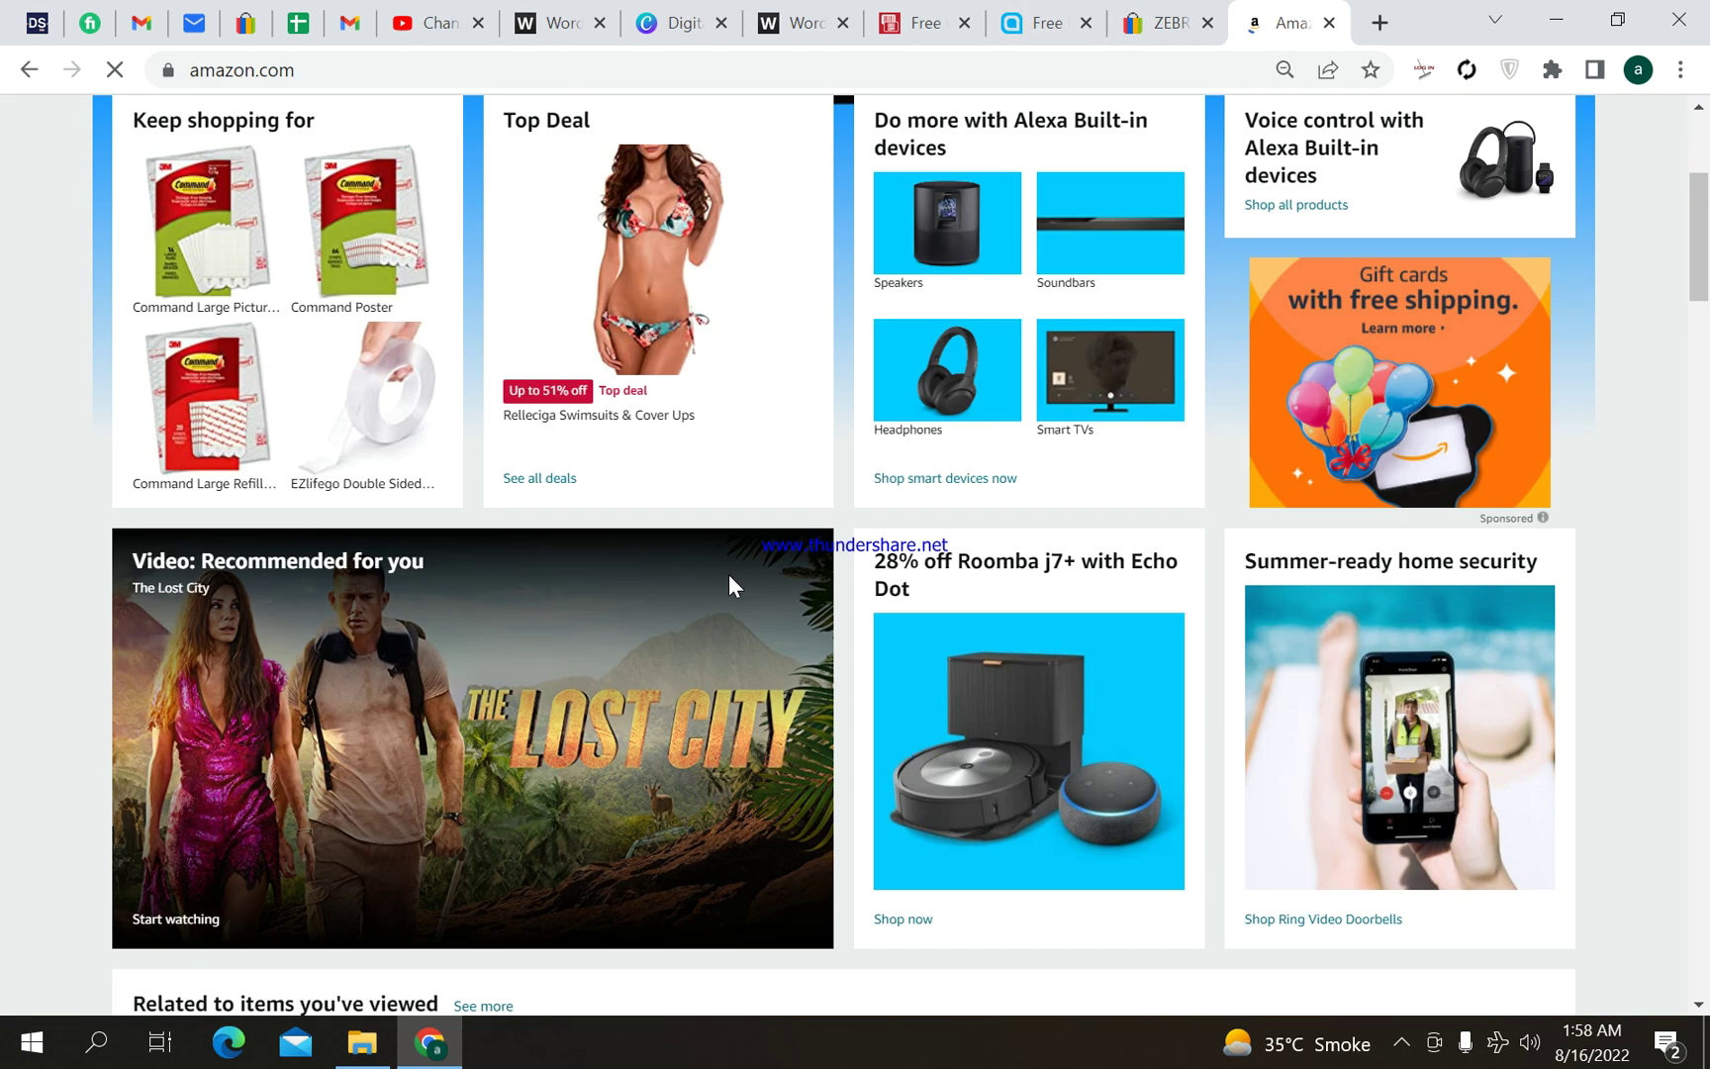
{"action": "scroll", "coordinate": [715, 588], "scroll_direction": "up", "scroll_amount": 2}
{"action": "scroll", "coordinate": [715, 588], "scroll_direction": "down", "scroll_amount": 5}
{"action": "scroll", "coordinate": [790, 581], "scroll_direction": "down", "scroll_amount": 3}
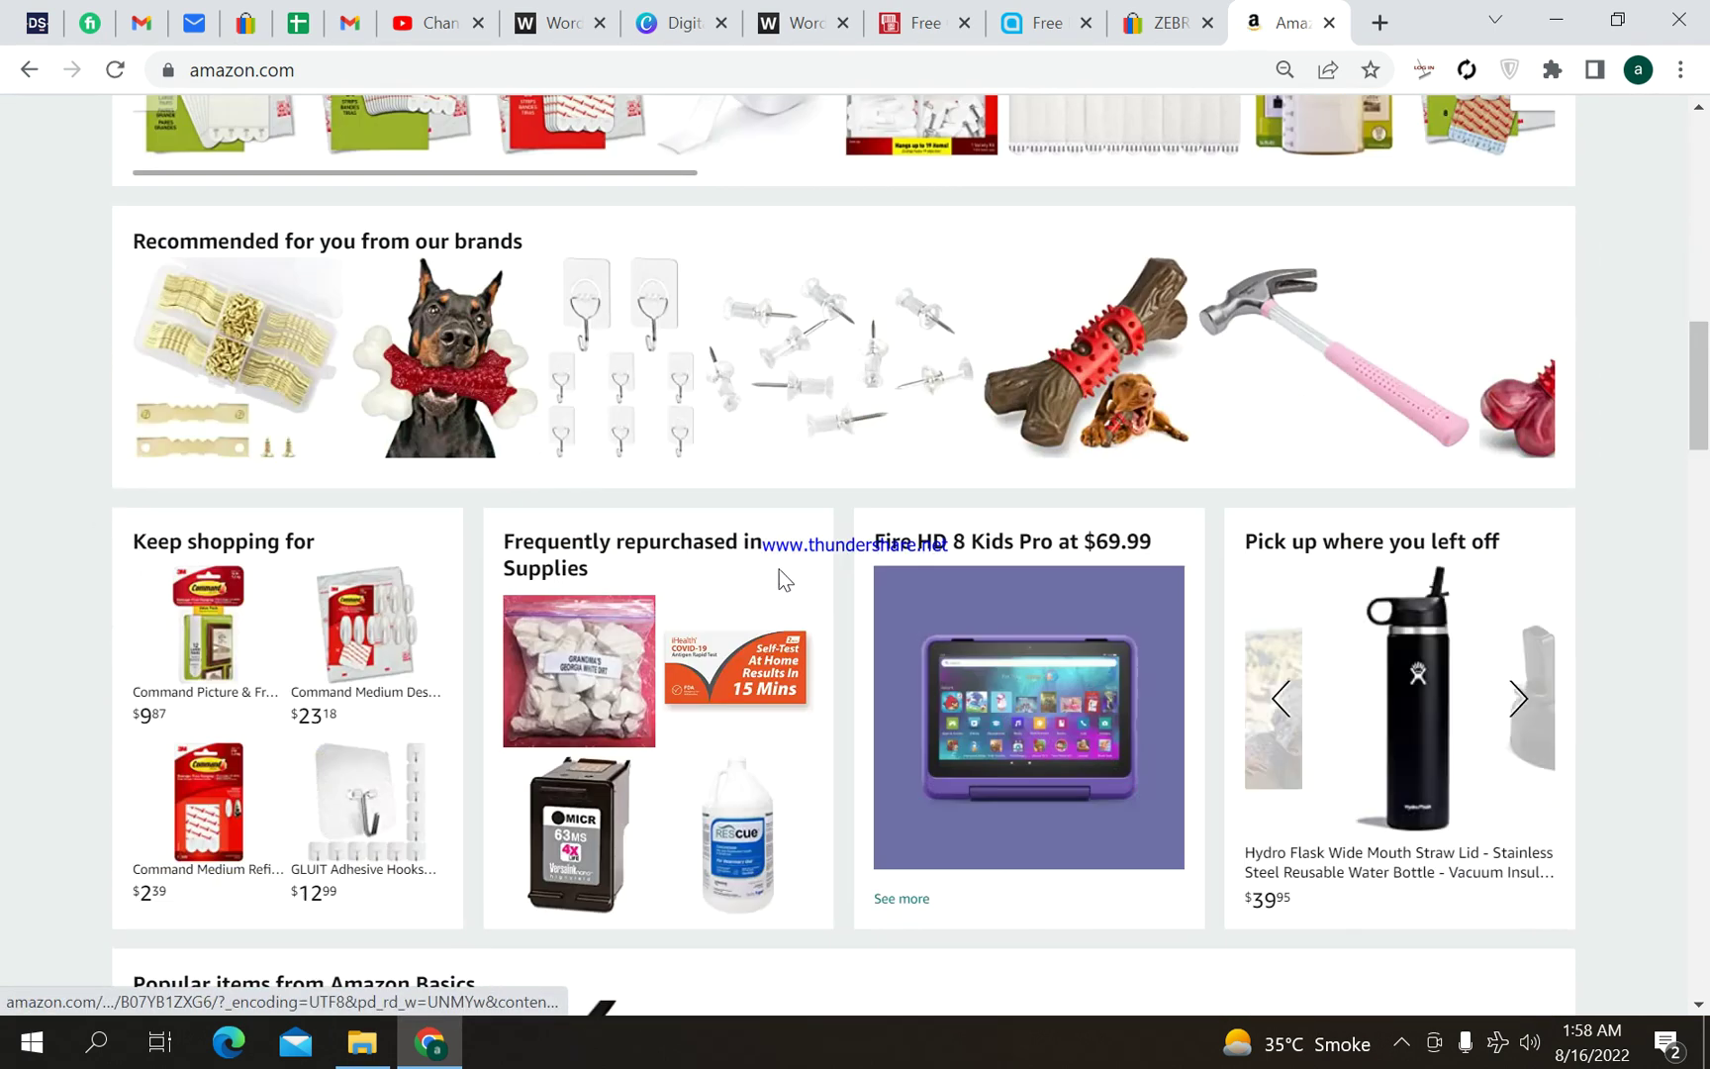
{"action": "scroll", "coordinate": [783, 580], "scroll_direction": "up", "scroll_amount": 1}
Open the Amazon Basics 8-Ounce Pink Hammer page, copy its URL, and return to the generator
{"action": "left_click", "coordinate": [1331, 505]}
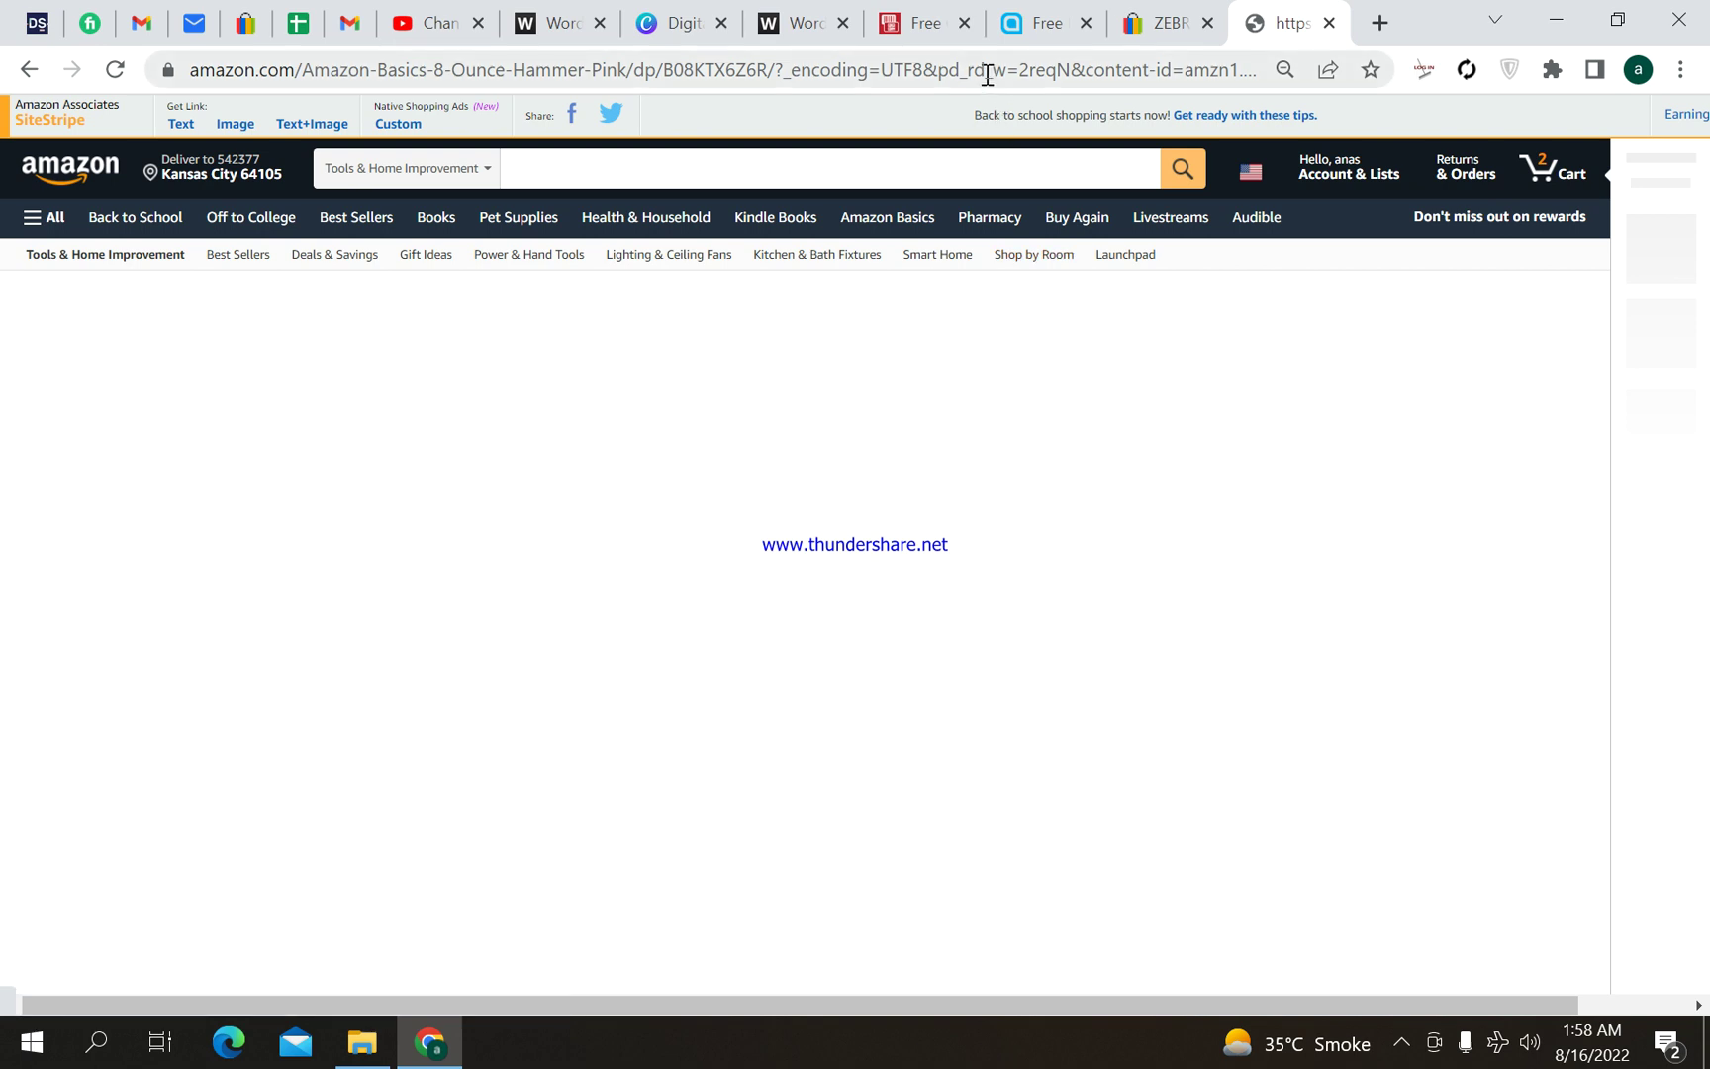
{"action": "left_click", "coordinate": [986, 74]}
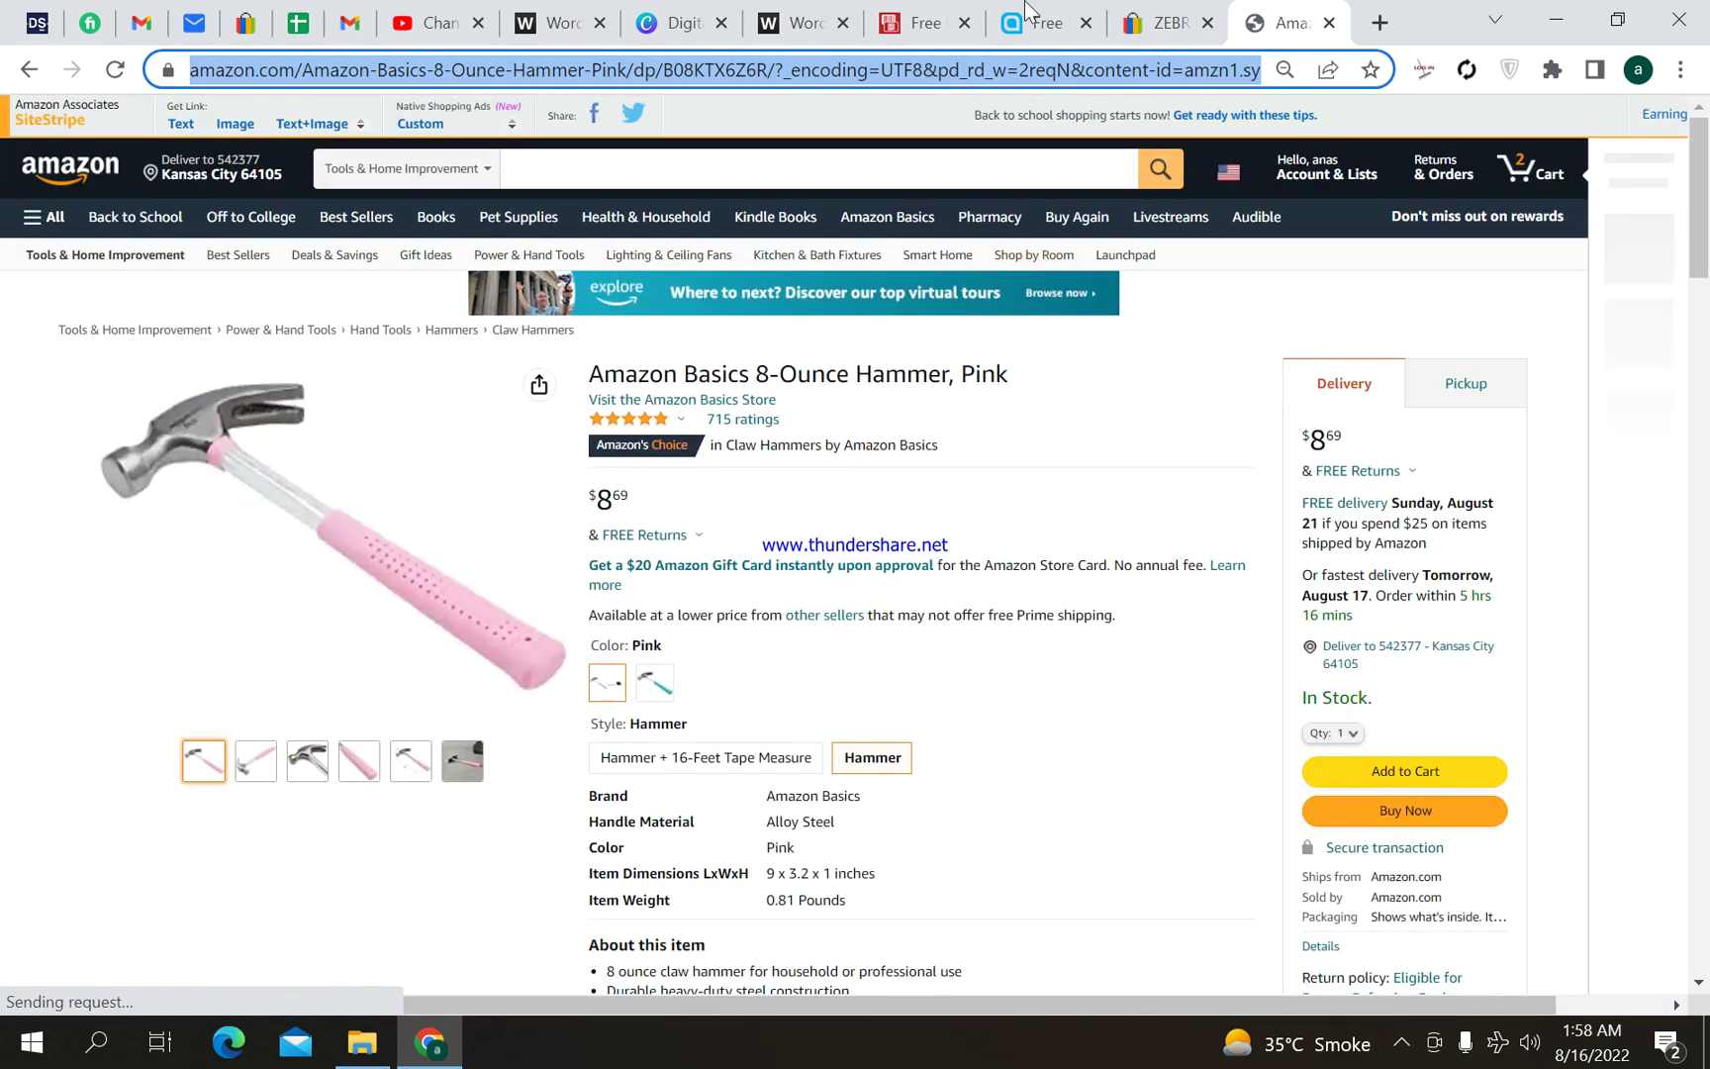
{"action": "left_click", "coordinate": [1028, 13]}
Clear the Website (URL) field, paste the Amazon pink hammer link, and create its QR code
{"action": "left_click", "coordinate": [745, 484]}
{"action": "key", "text": "ctrl+a"}
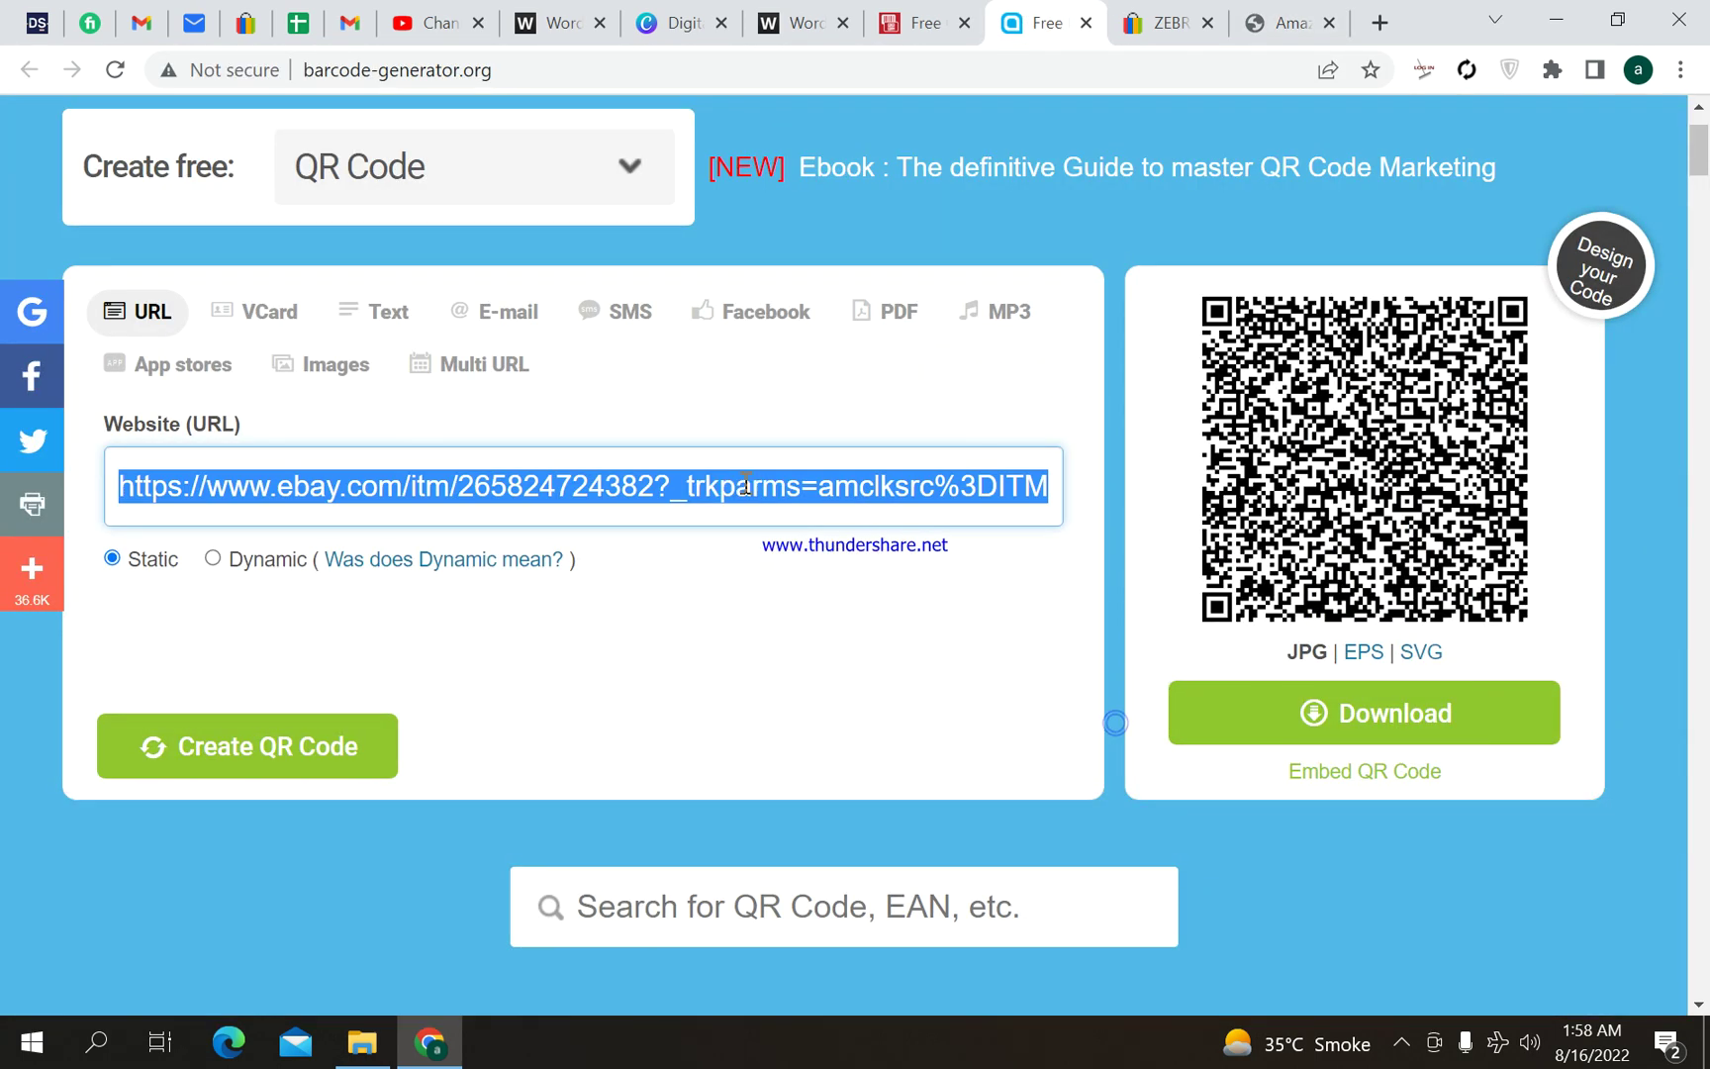
{"action": "key", "text": "BackSpace"}
{"action": "key", "text": "ctrl+v"}
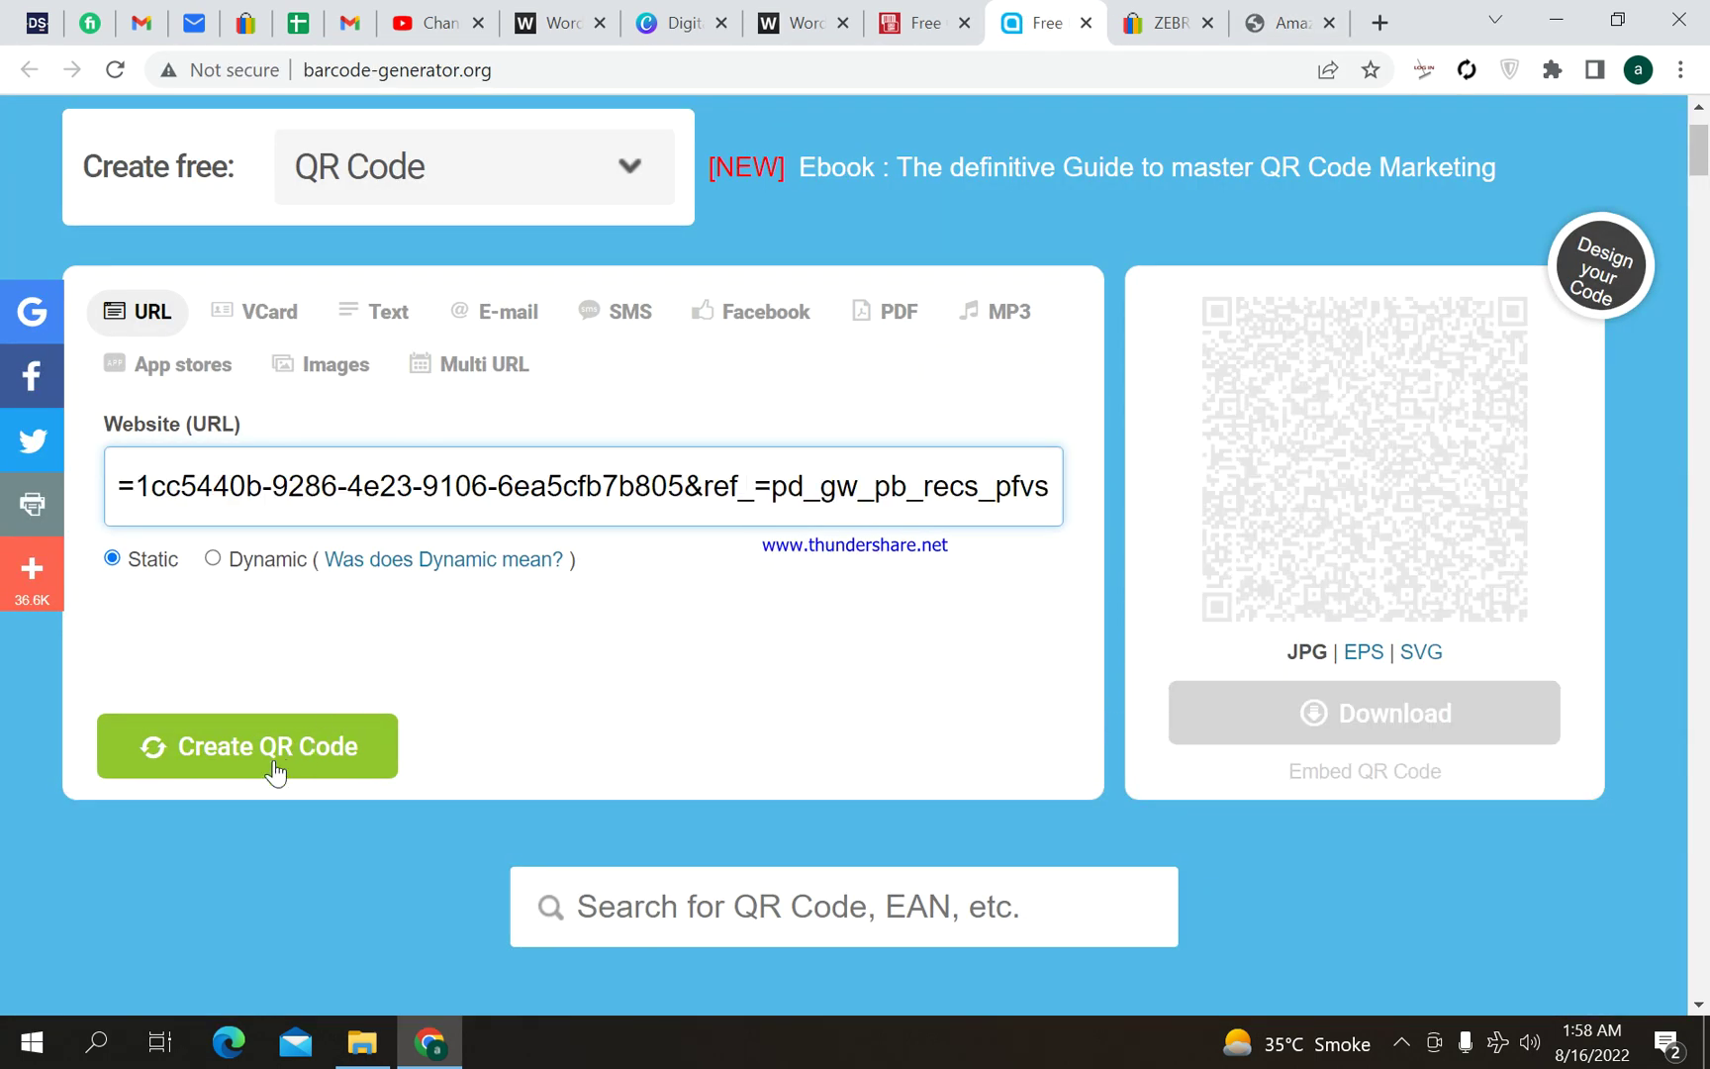
{"action": "left_click", "coordinate": [273, 769]}
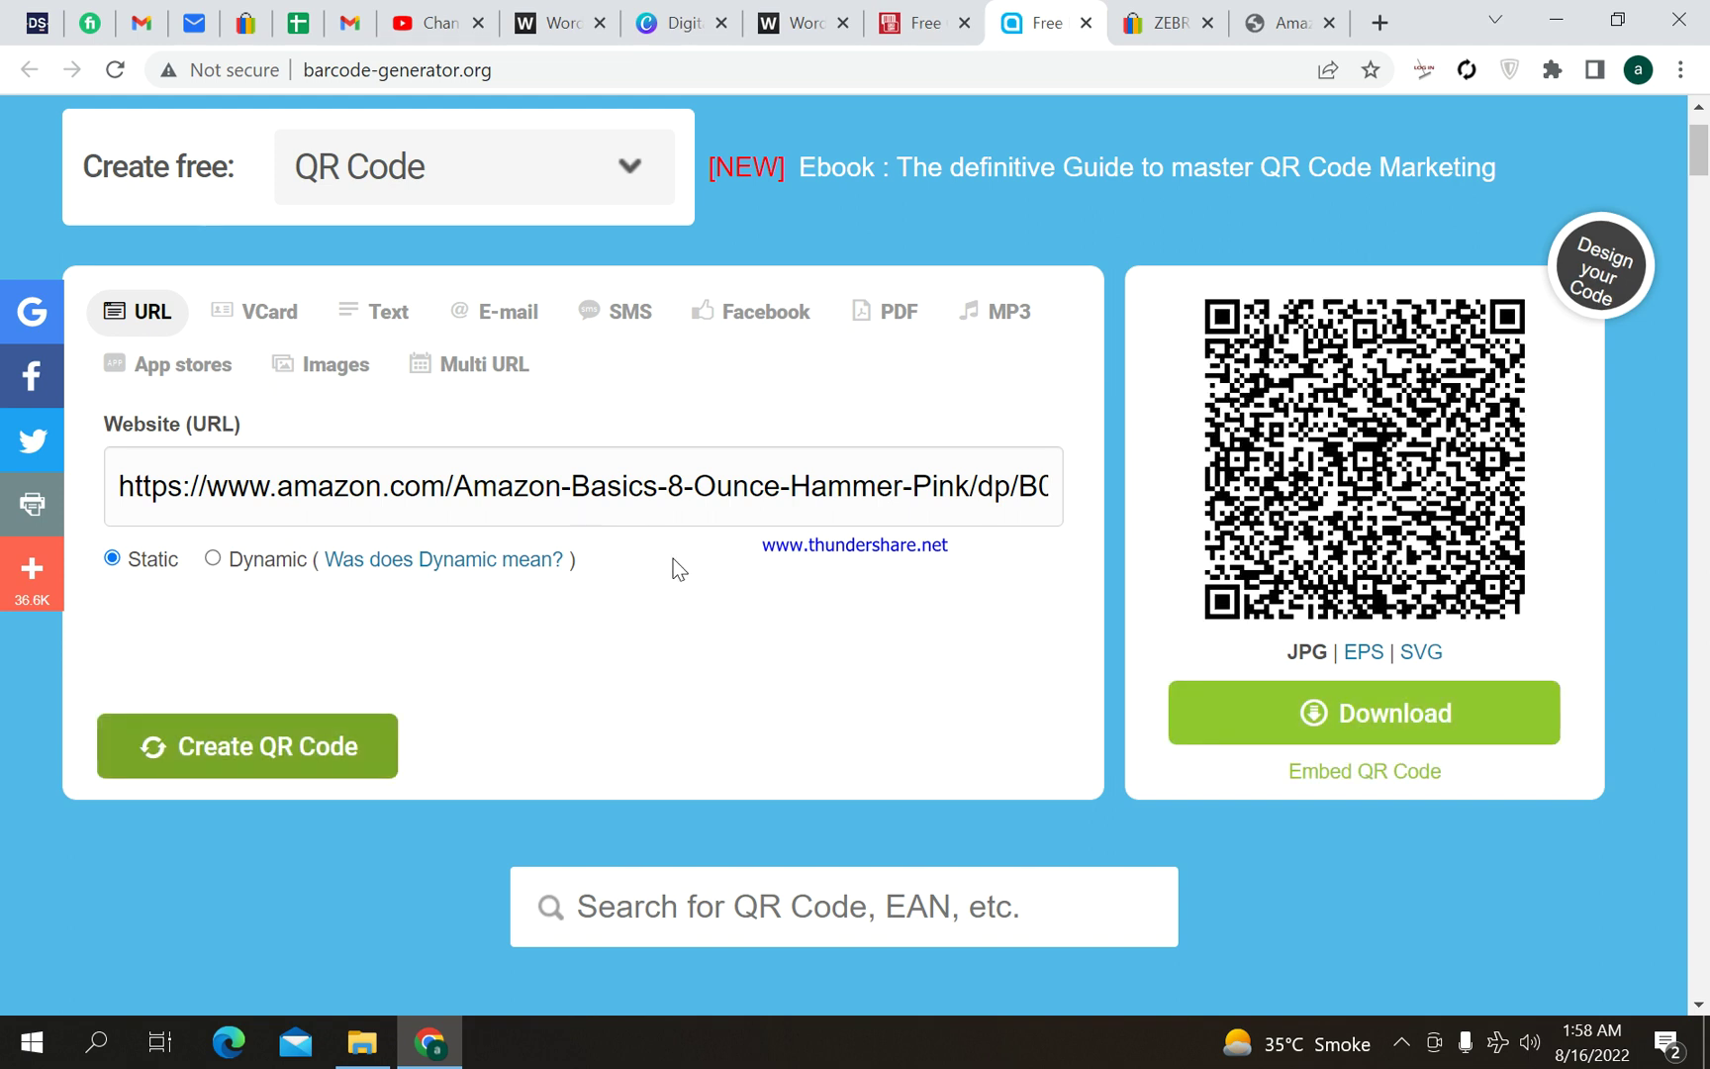
{"action": "scroll", "coordinate": [802, 645], "scroll_direction": "down", "scroll_amount": 5}
{"action": "scroll", "coordinate": [801, 644], "scroll_direction": "down", "scroll_amount": 4}
{"action": "scroll", "coordinate": [802, 643], "scroll_direction": "up", "scroll_amount": 8}
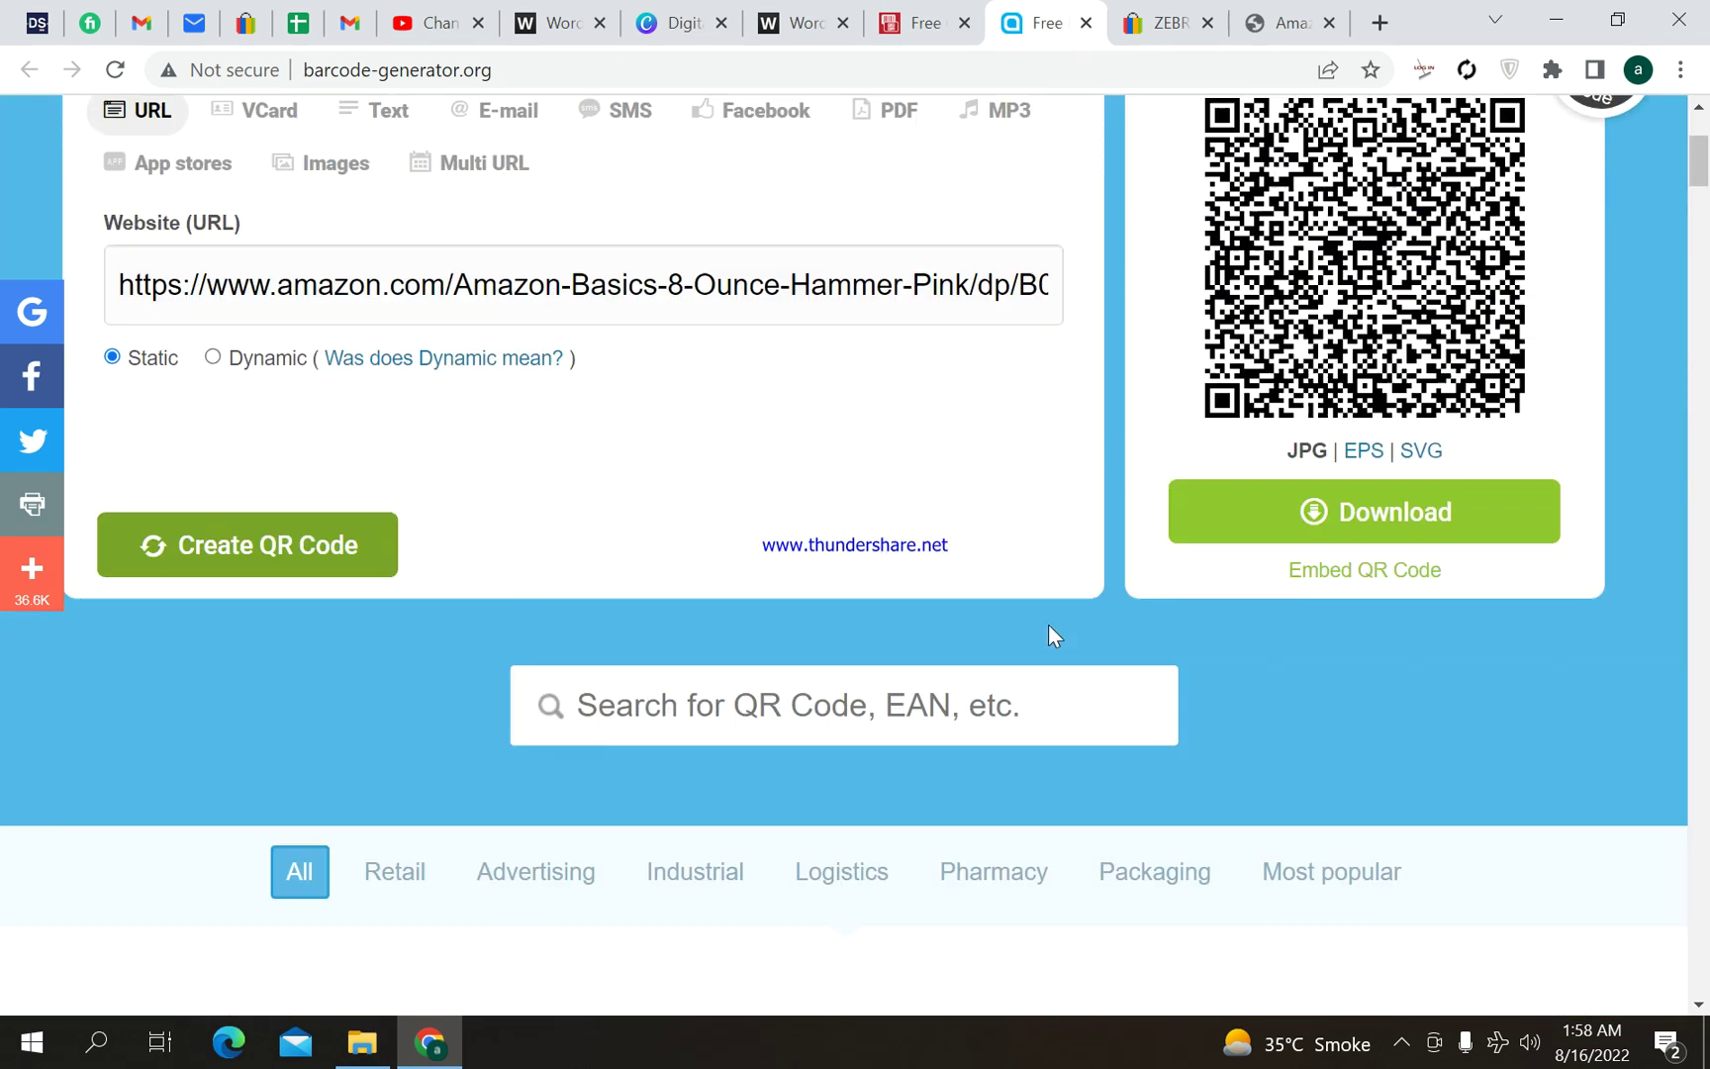
{"action": "scroll", "coordinate": [1069, 649], "scroll_direction": "up", "scroll_amount": 3}
{"action": "scroll", "coordinate": [1082, 655], "scroll_direction": "down", "scroll_amount": 8}
{"action": "scroll", "coordinate": [1081, 654], "scroll_direction": "up", "scroll_amount": 6}
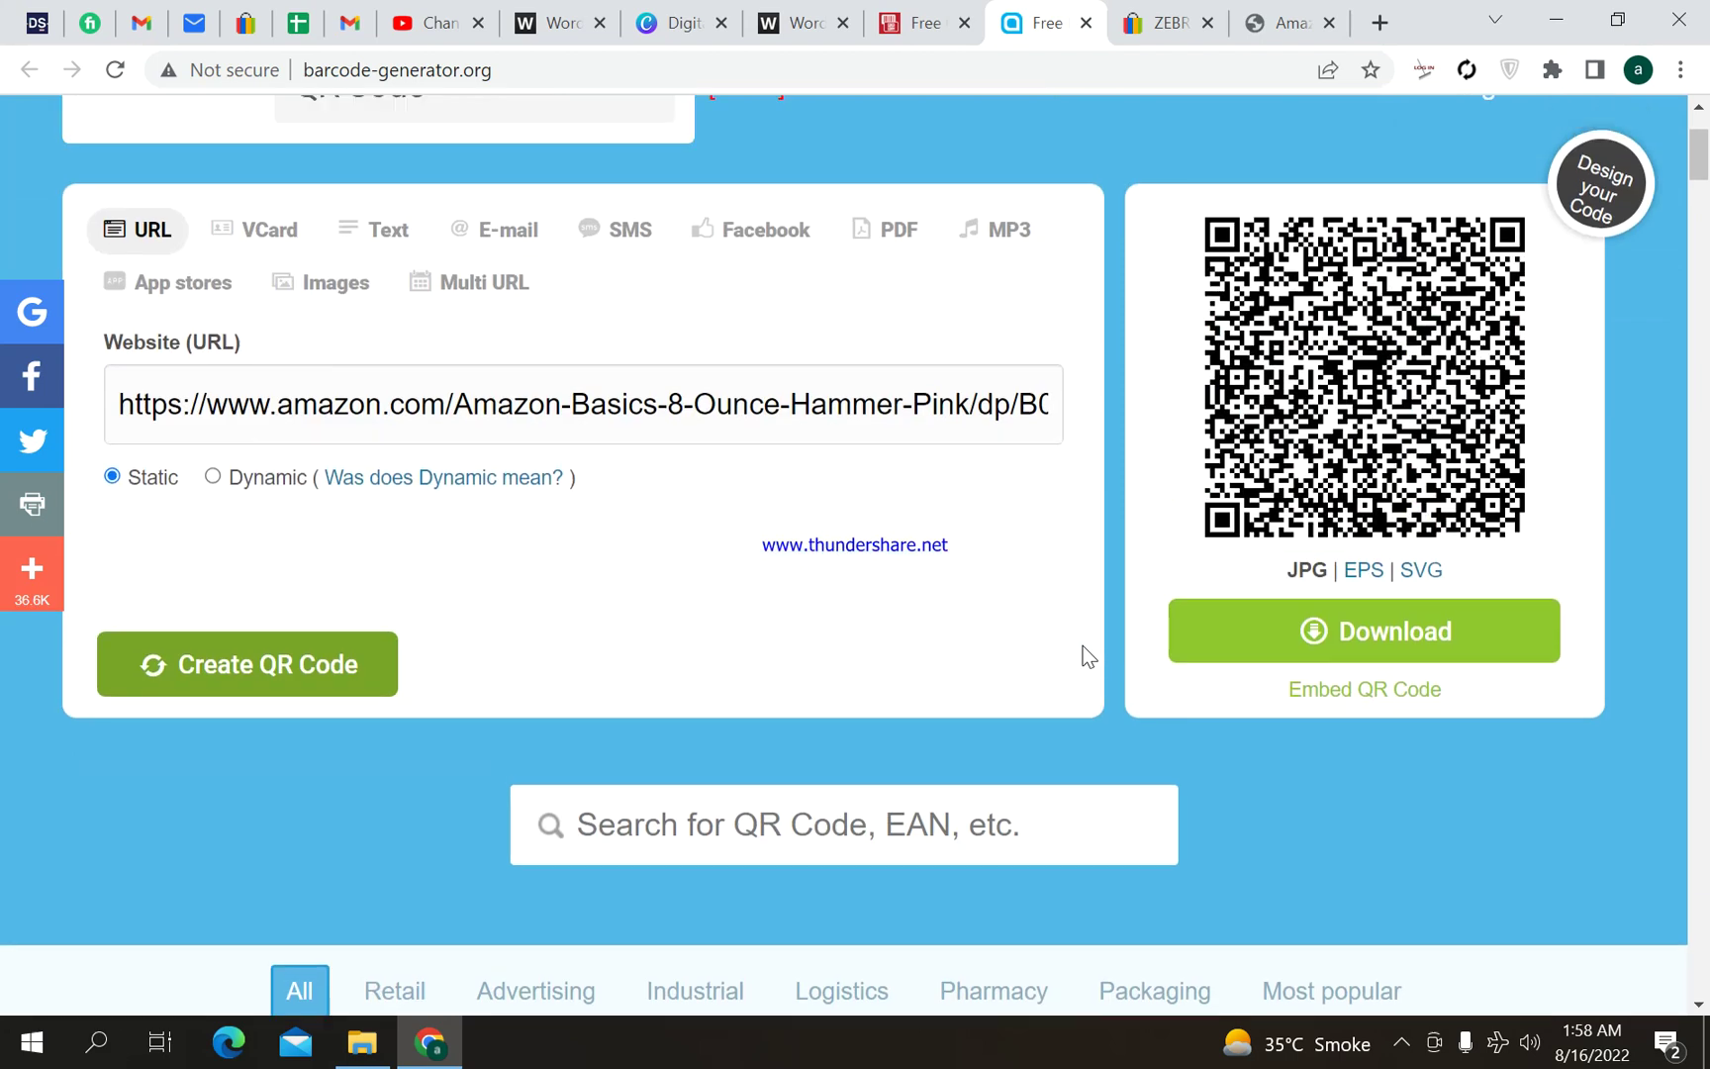
{"action": "scroll", "coordinate": [1082, 646], "scroll_direction": "up", "scroll_amount": 2}
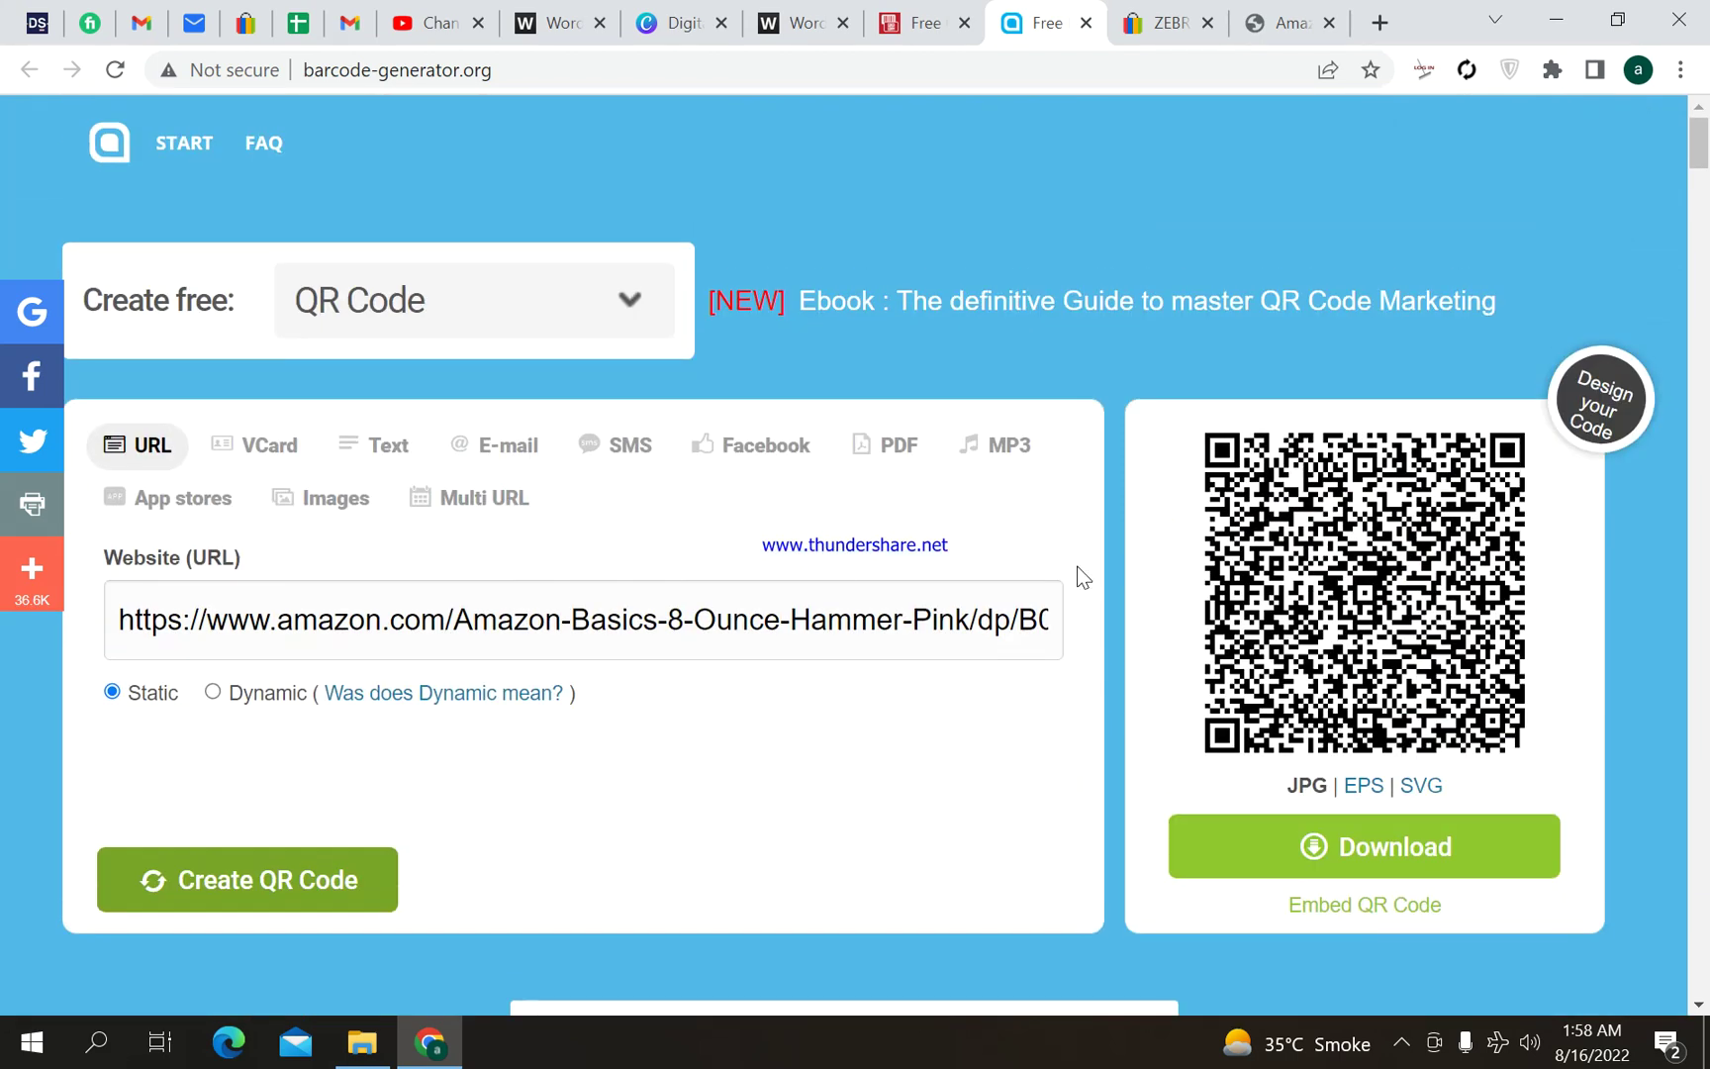
Select the generator site's web address and leave it unchanged
{"action": "left_click", "coordinate": [808, 74]}
{"action": "key", "text": "End"}
{"action": "key", "text": "ctrl+shift+Left"}
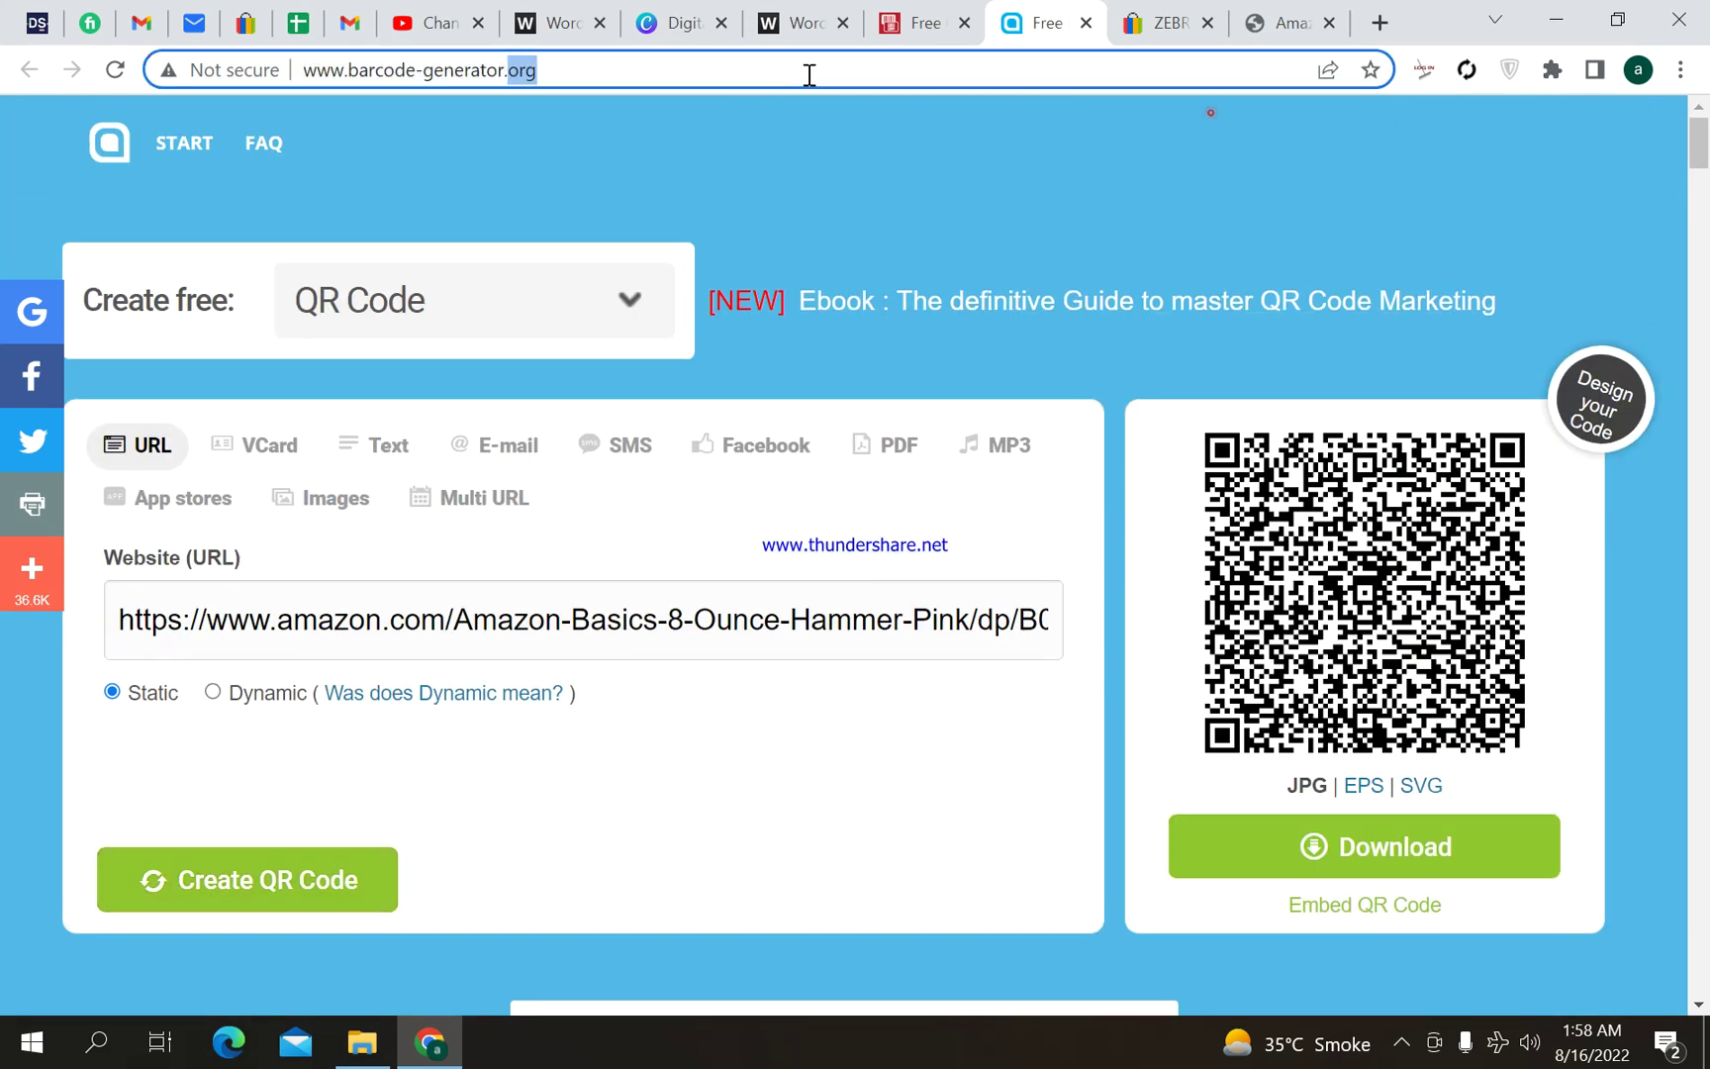
{"action": "left_click", "coordinate": [917, 171]}
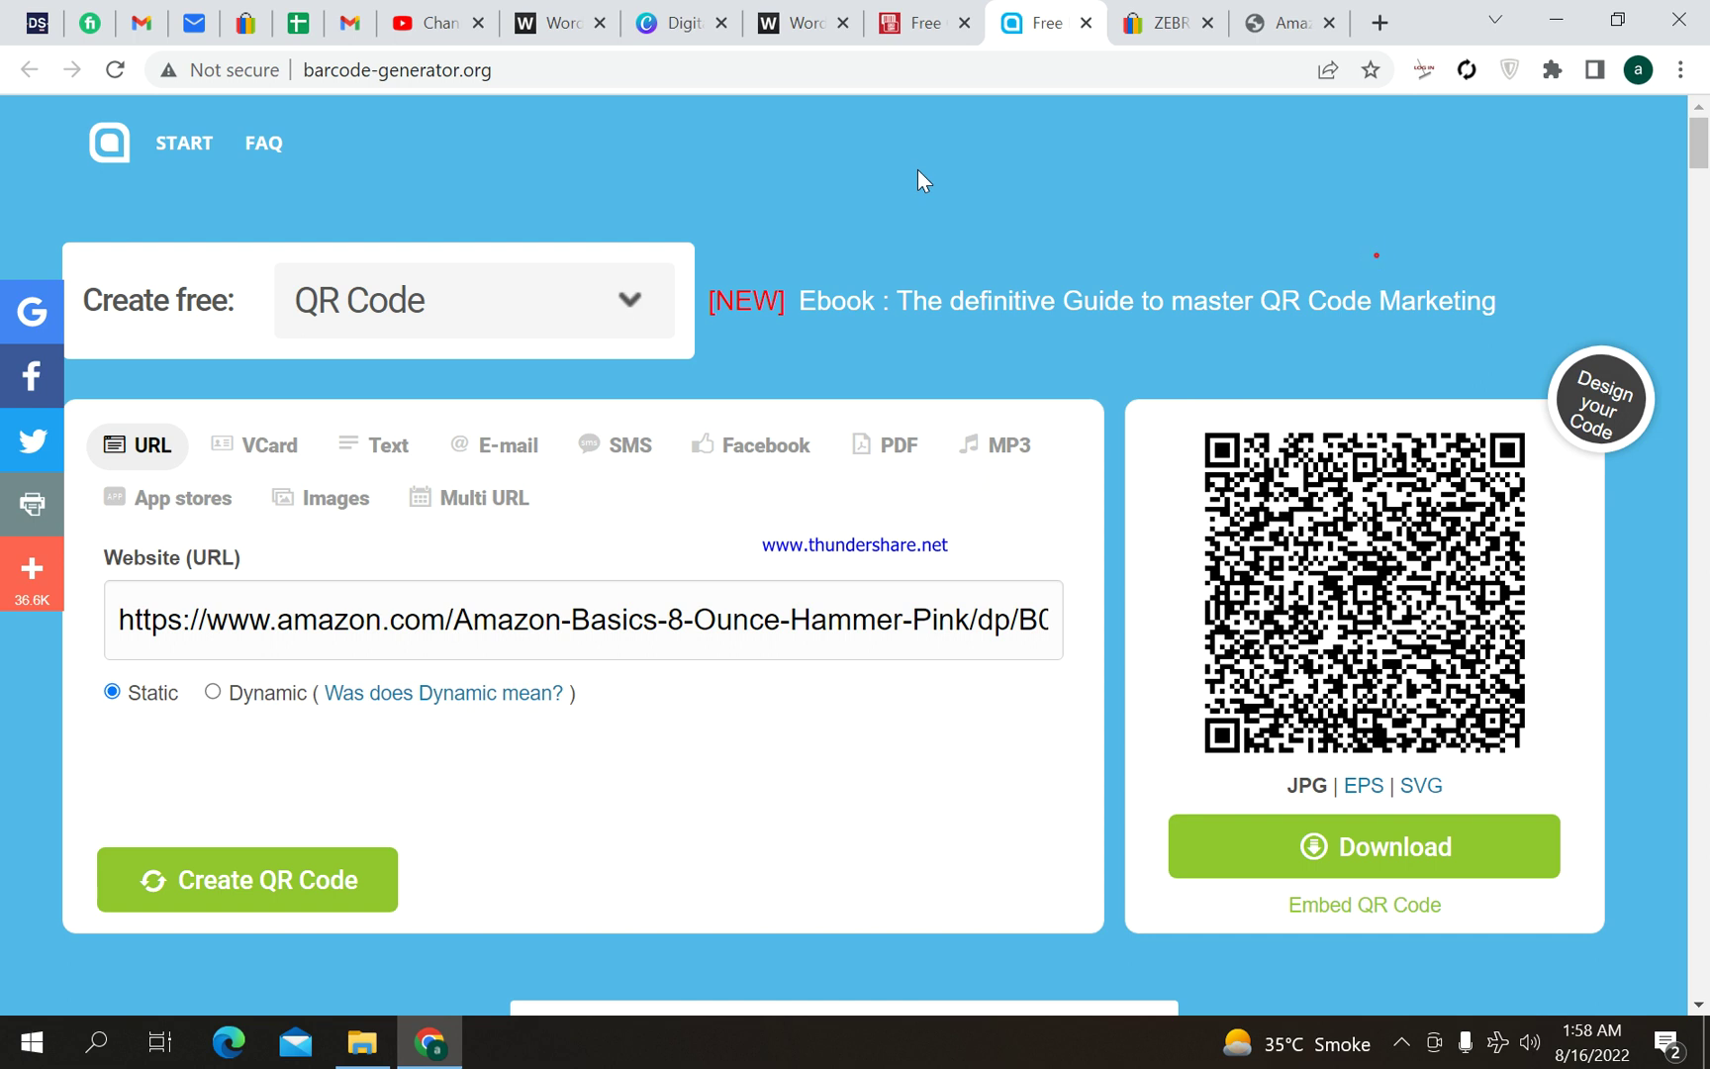
Browse the TEC-IT Code-128 page and its ABC-abc-1234 sample data, then switch to YouTube Studio
{"action": "left_click", "coordinate": [980, 13]}
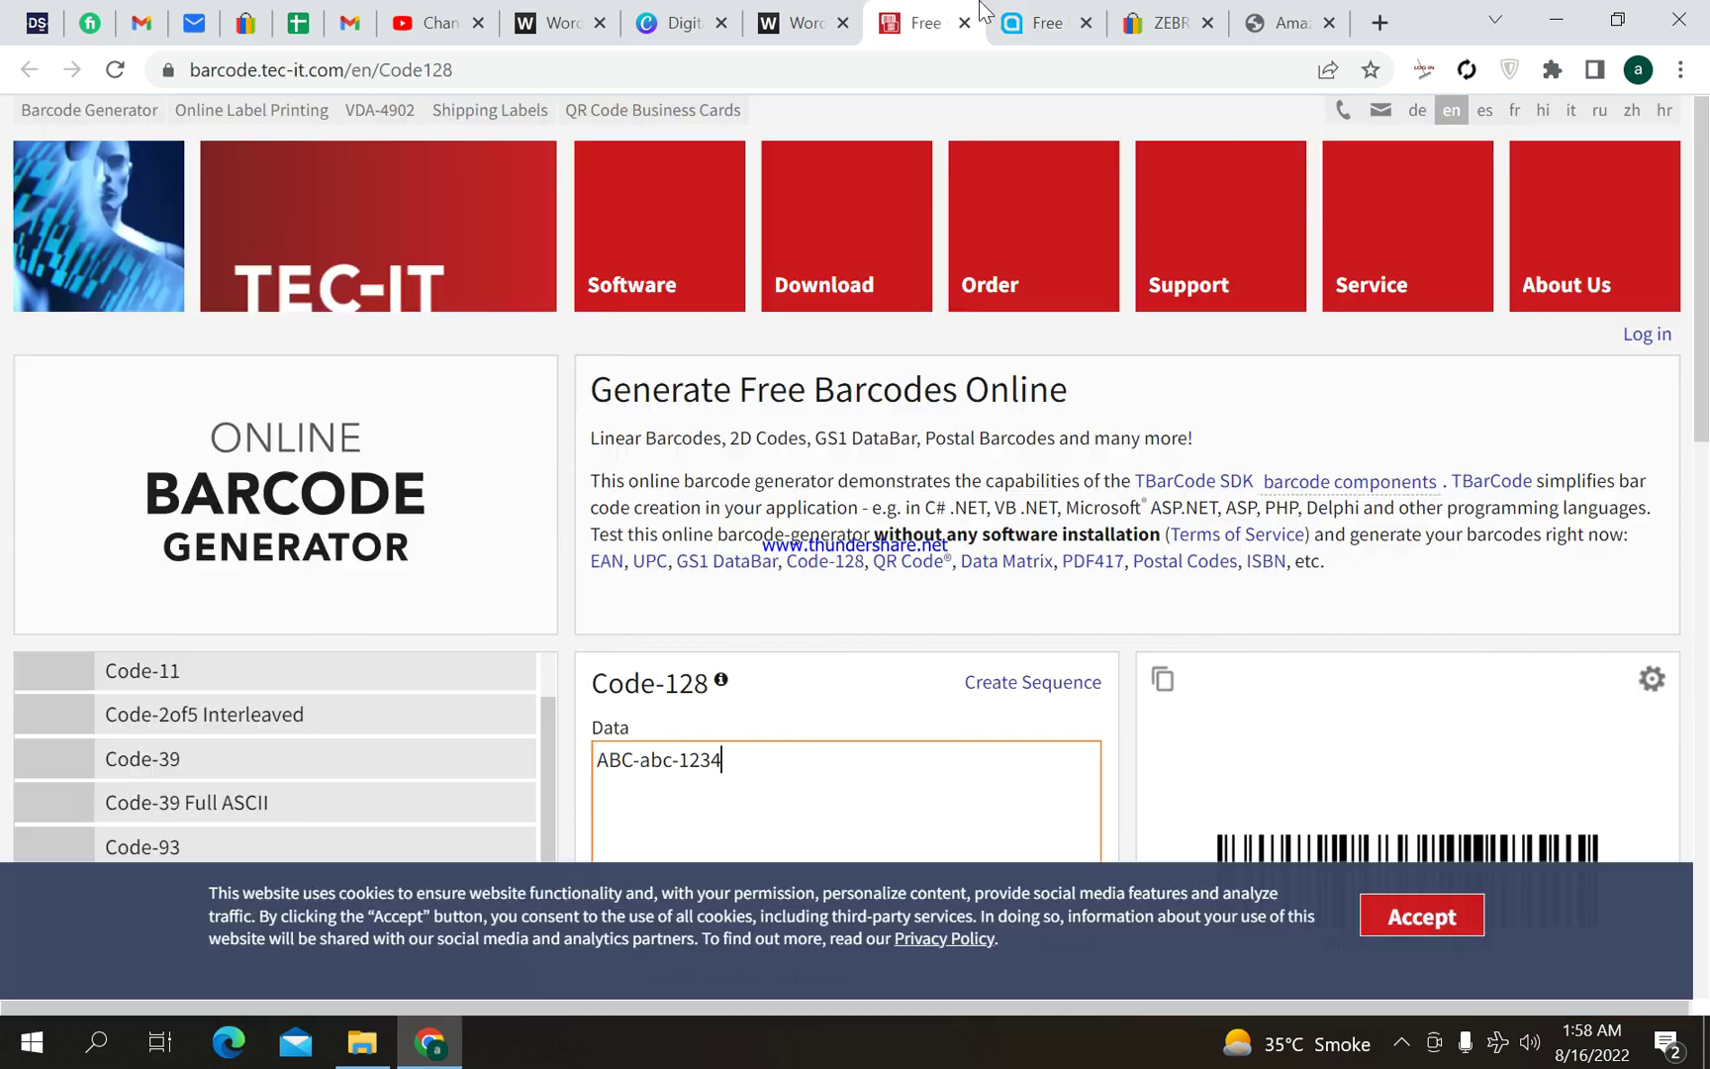
{"action": "scroll", "coordinate": [528, 570], "scroll_direction": "down", "scroll_amount": 3}
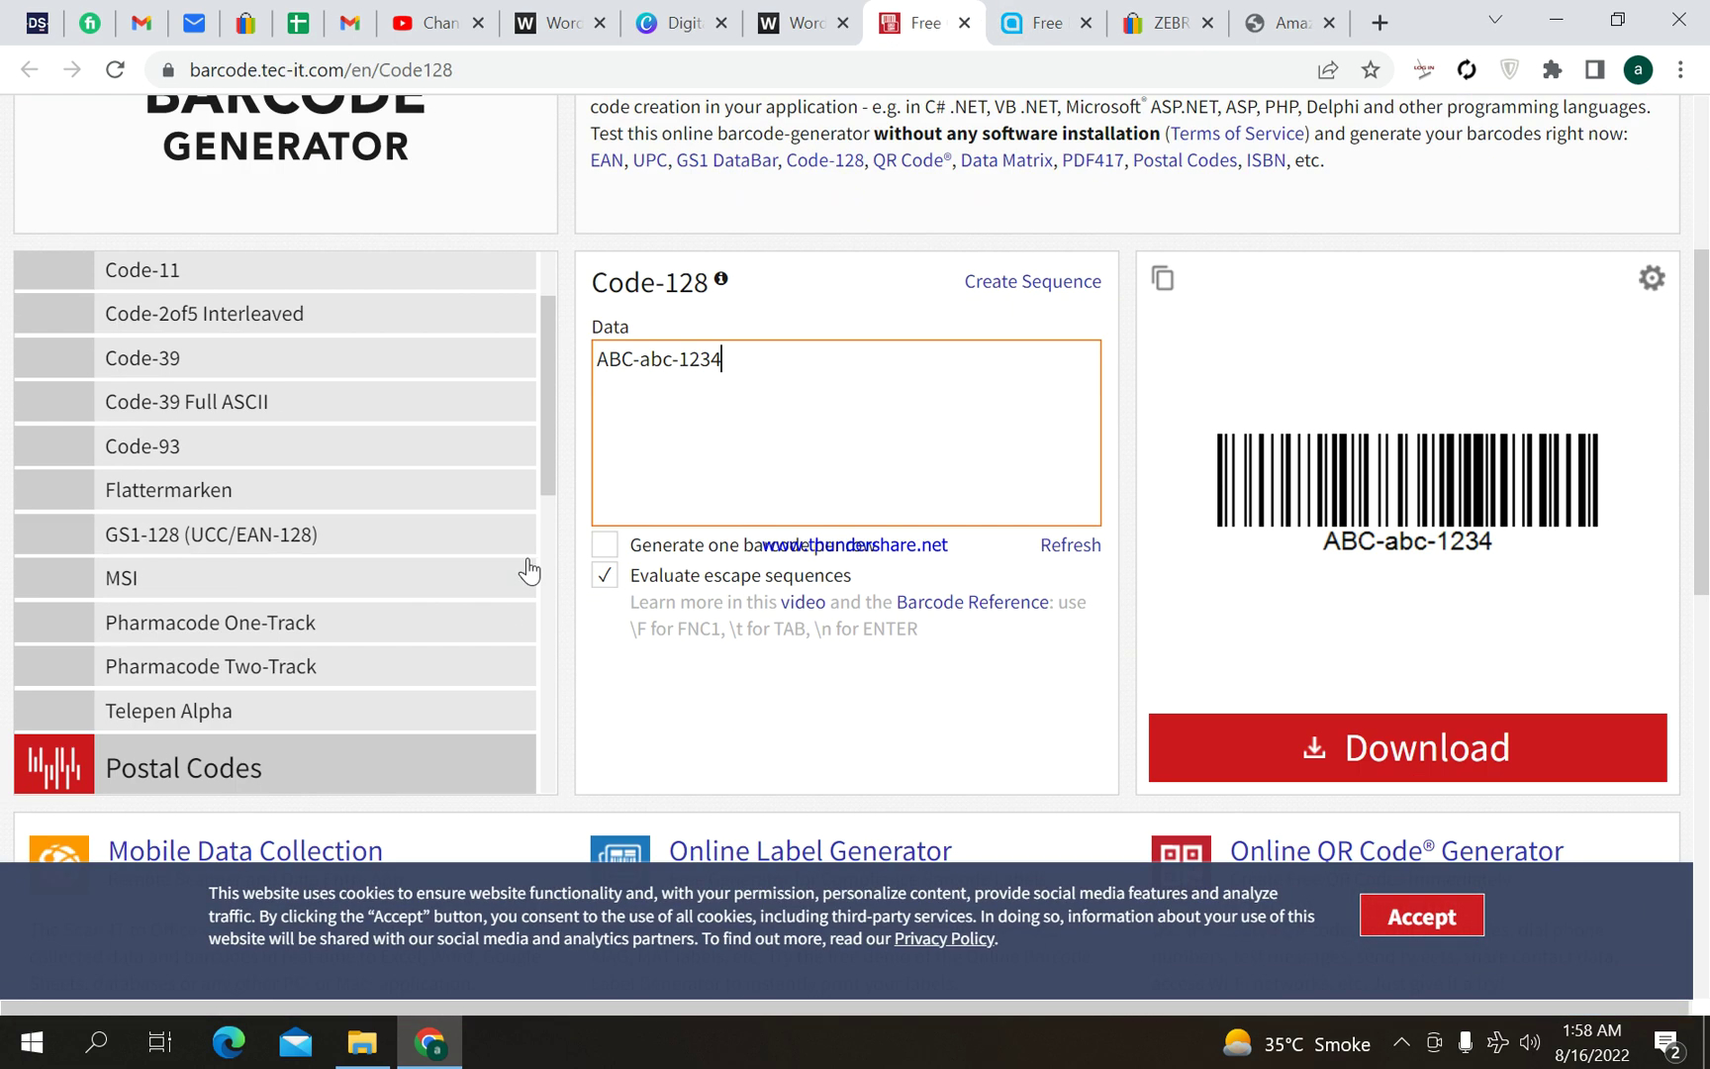
{"action": "triple_click", "coordinate": [913, 412]}
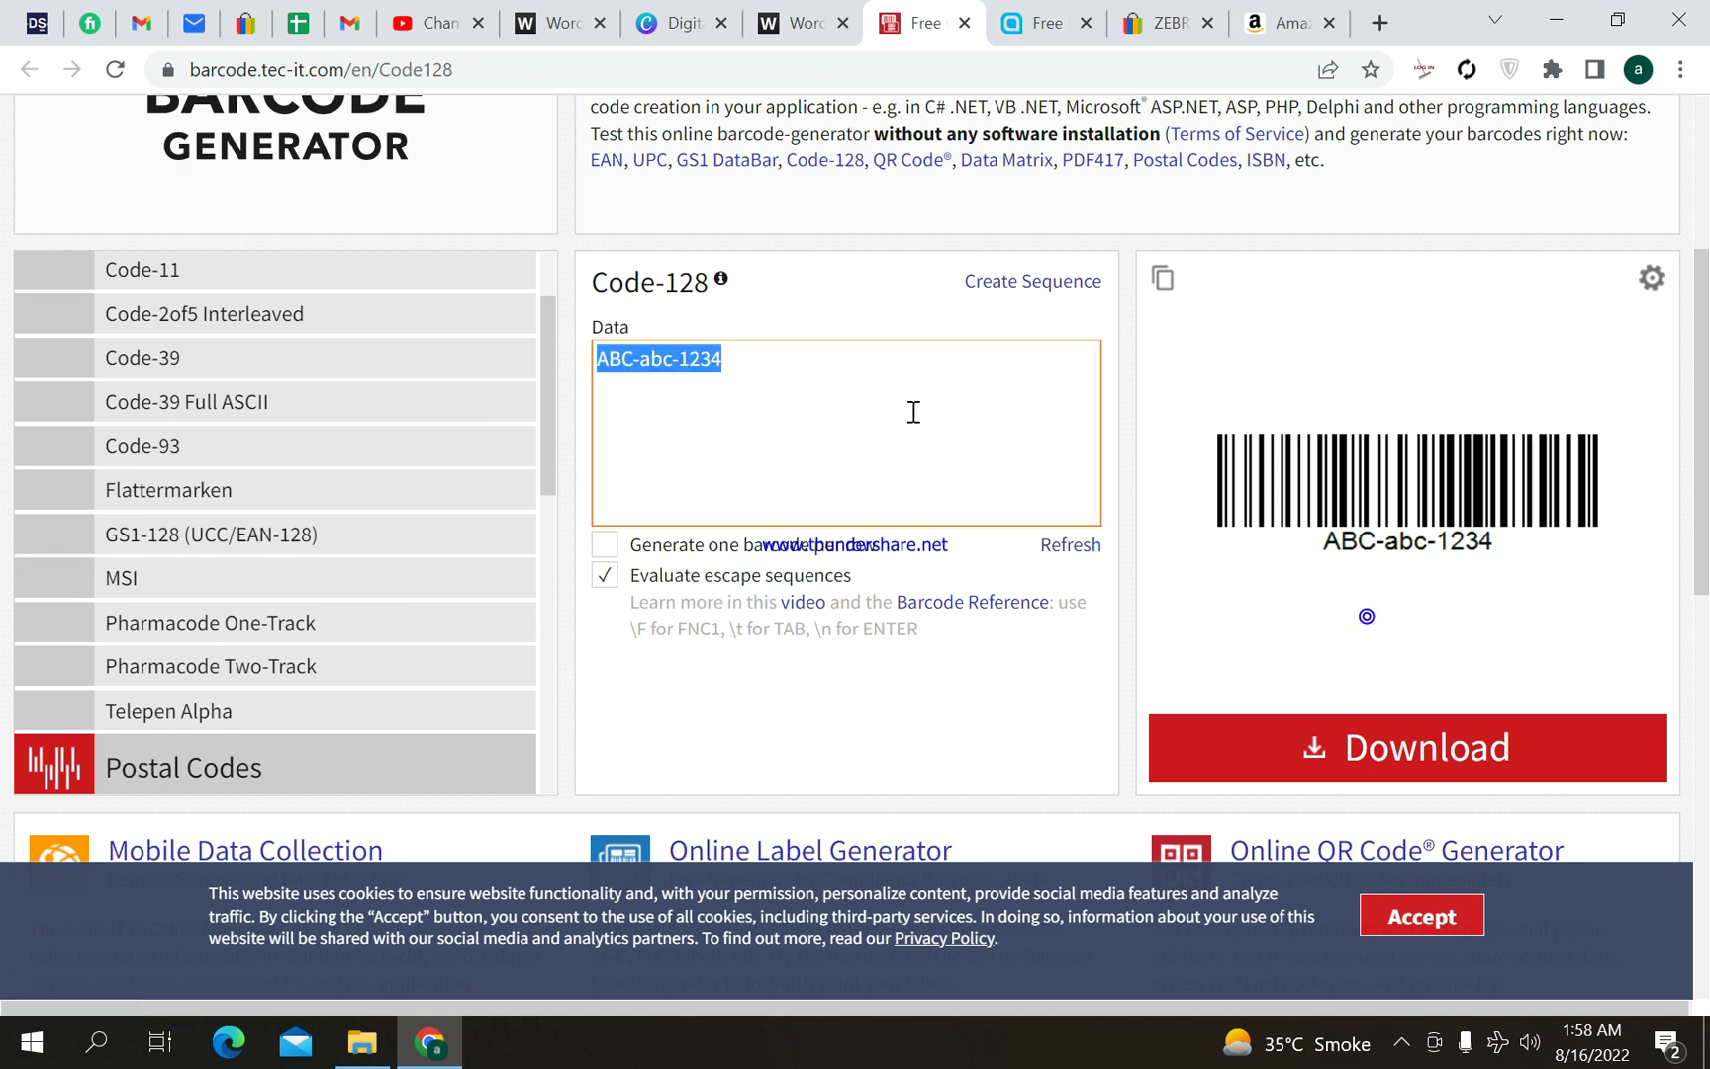
{"action": "scroll", "coordinate": [324, 644], "scroll_direction": "down", "scroll_amount": 5}
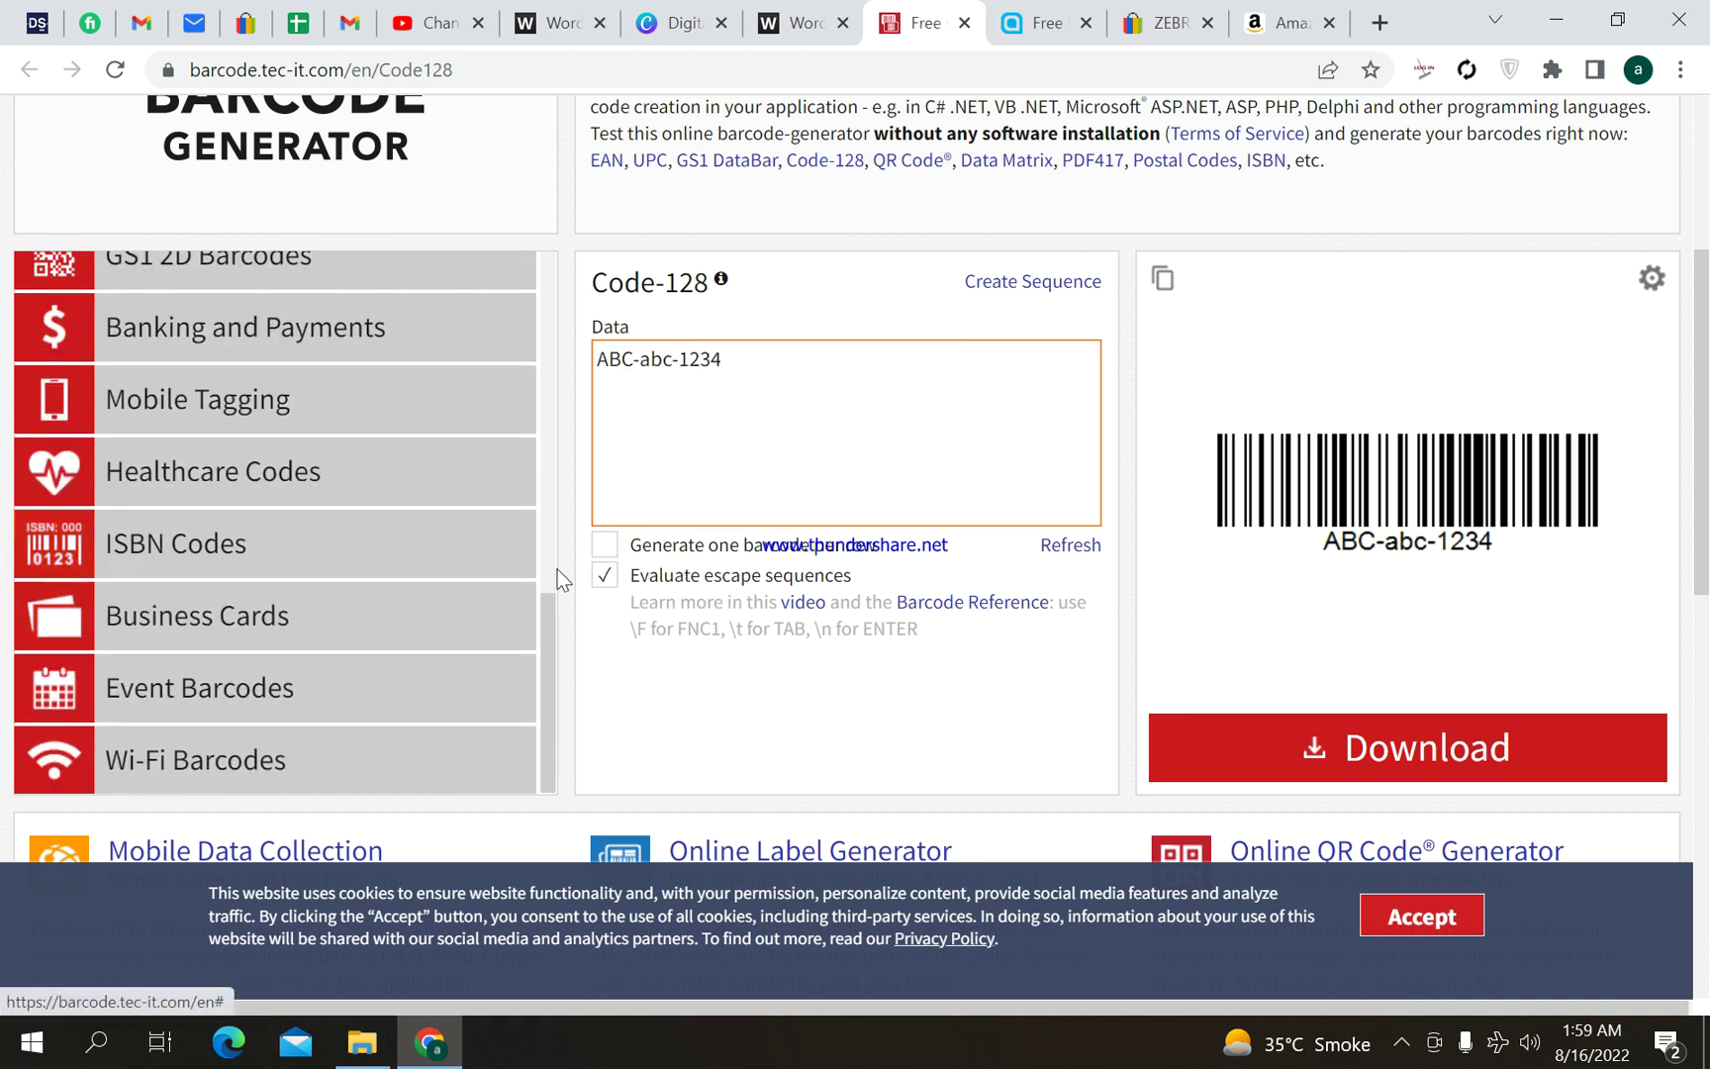
{"action": "scroll", "coordinate": [697, 501], "scroll_direction": "down", "scroll_amount": 3}
{"action": "scroll", "coordinate": [696, 501], "scroll_direction": "up", "scroll_amount": 2}
{"action": "scroll", "coordinate": [702, 521], "scroll_direction": "up", "scroll_amount": 5}
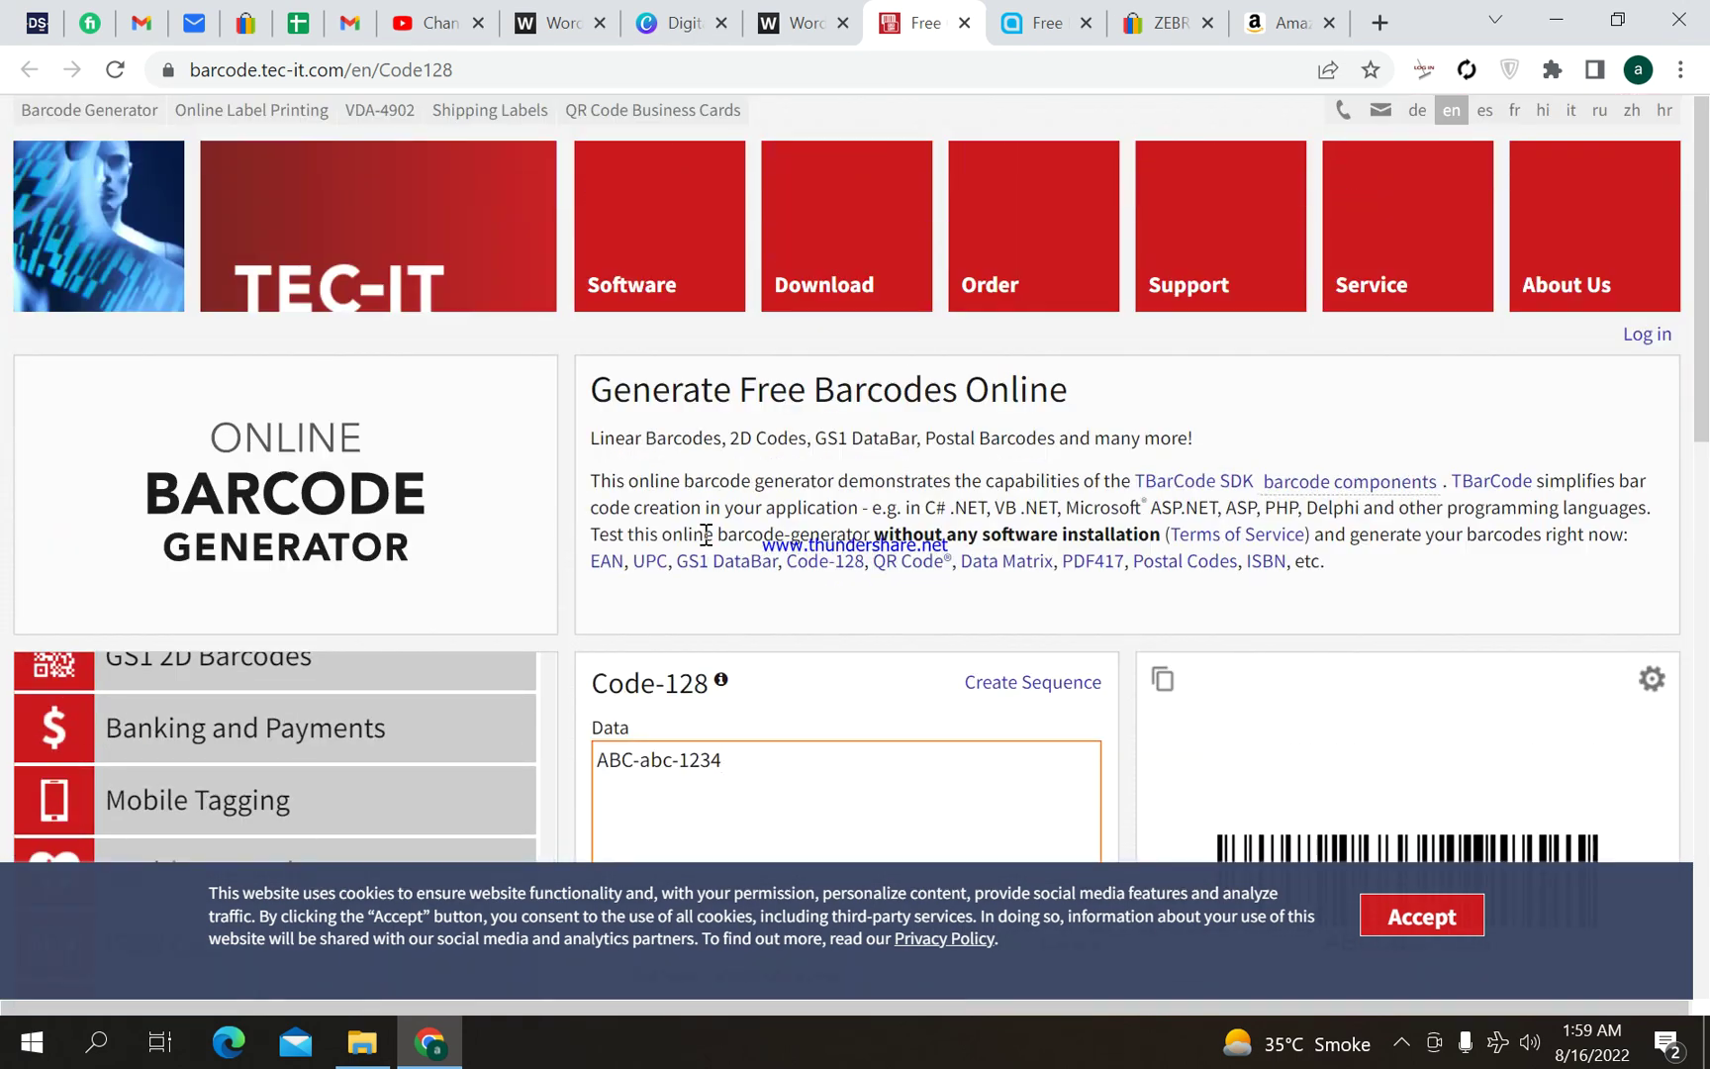
{"action": "triple_click", "coordinate": [736, 393]}
{"action": "left_click", "coordinate": [781, 430]}
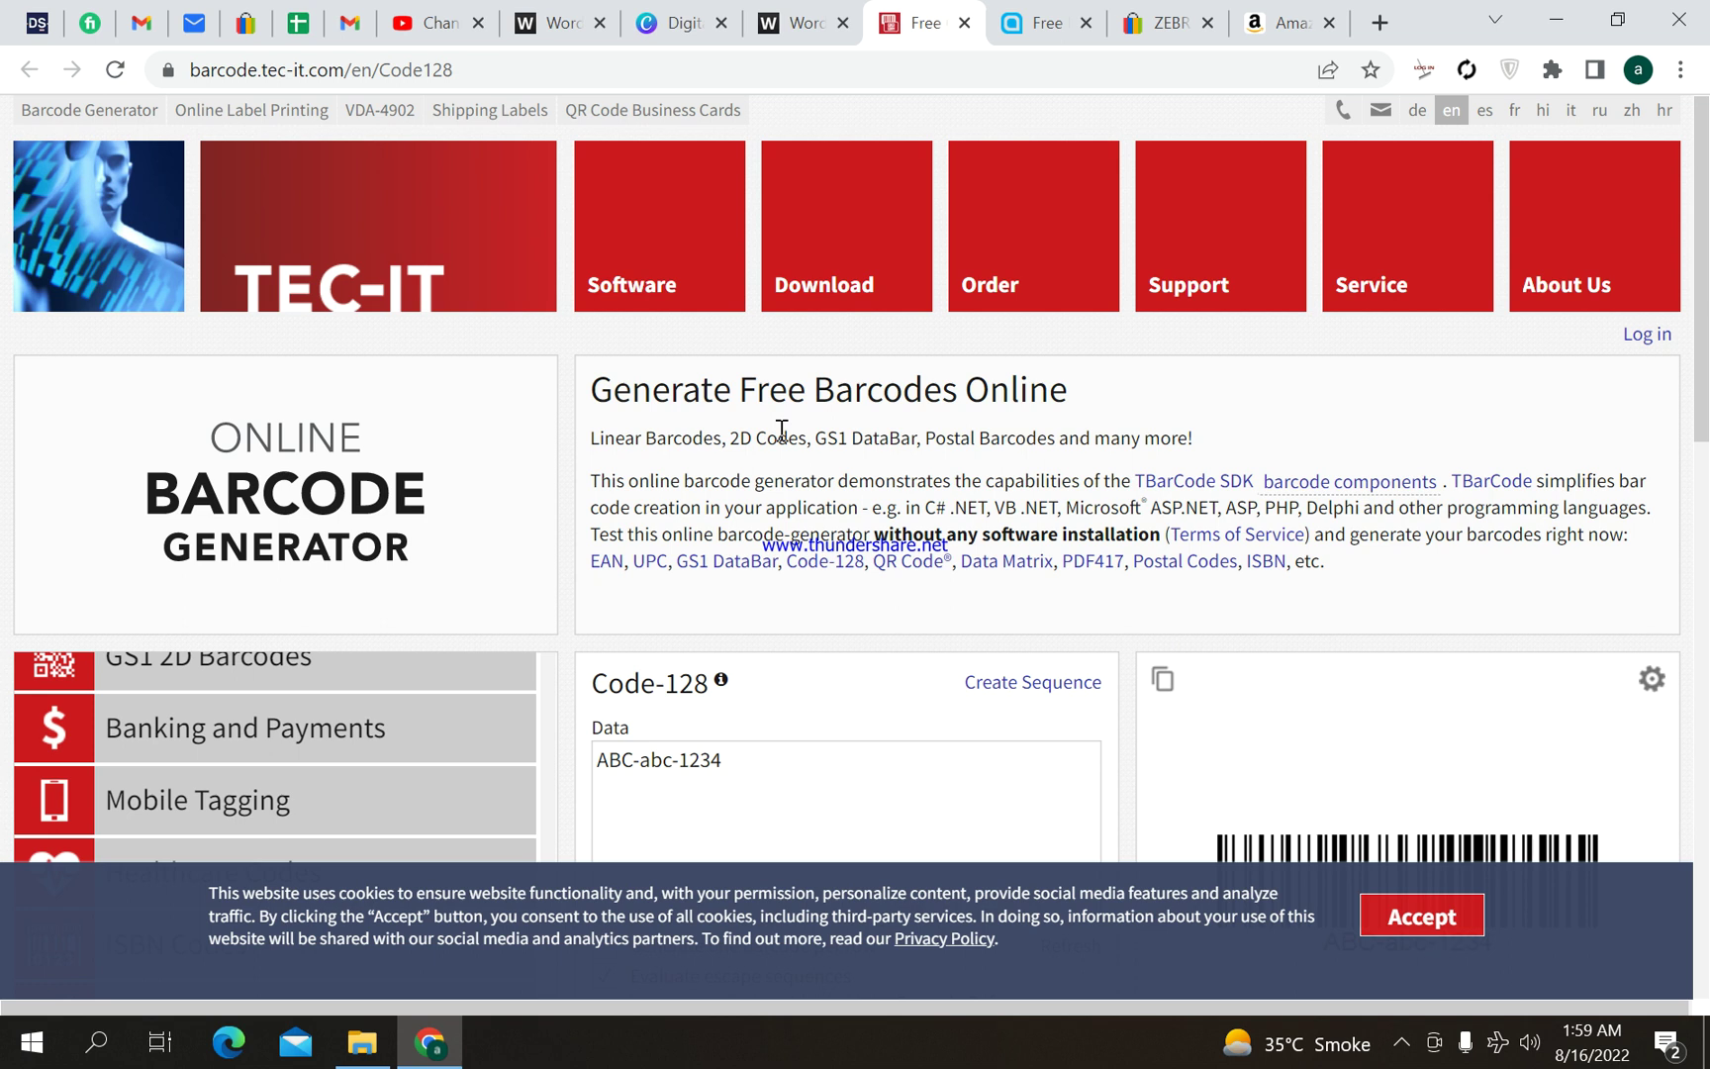
{"action": "left_click", "coordinate": [431, 23]}
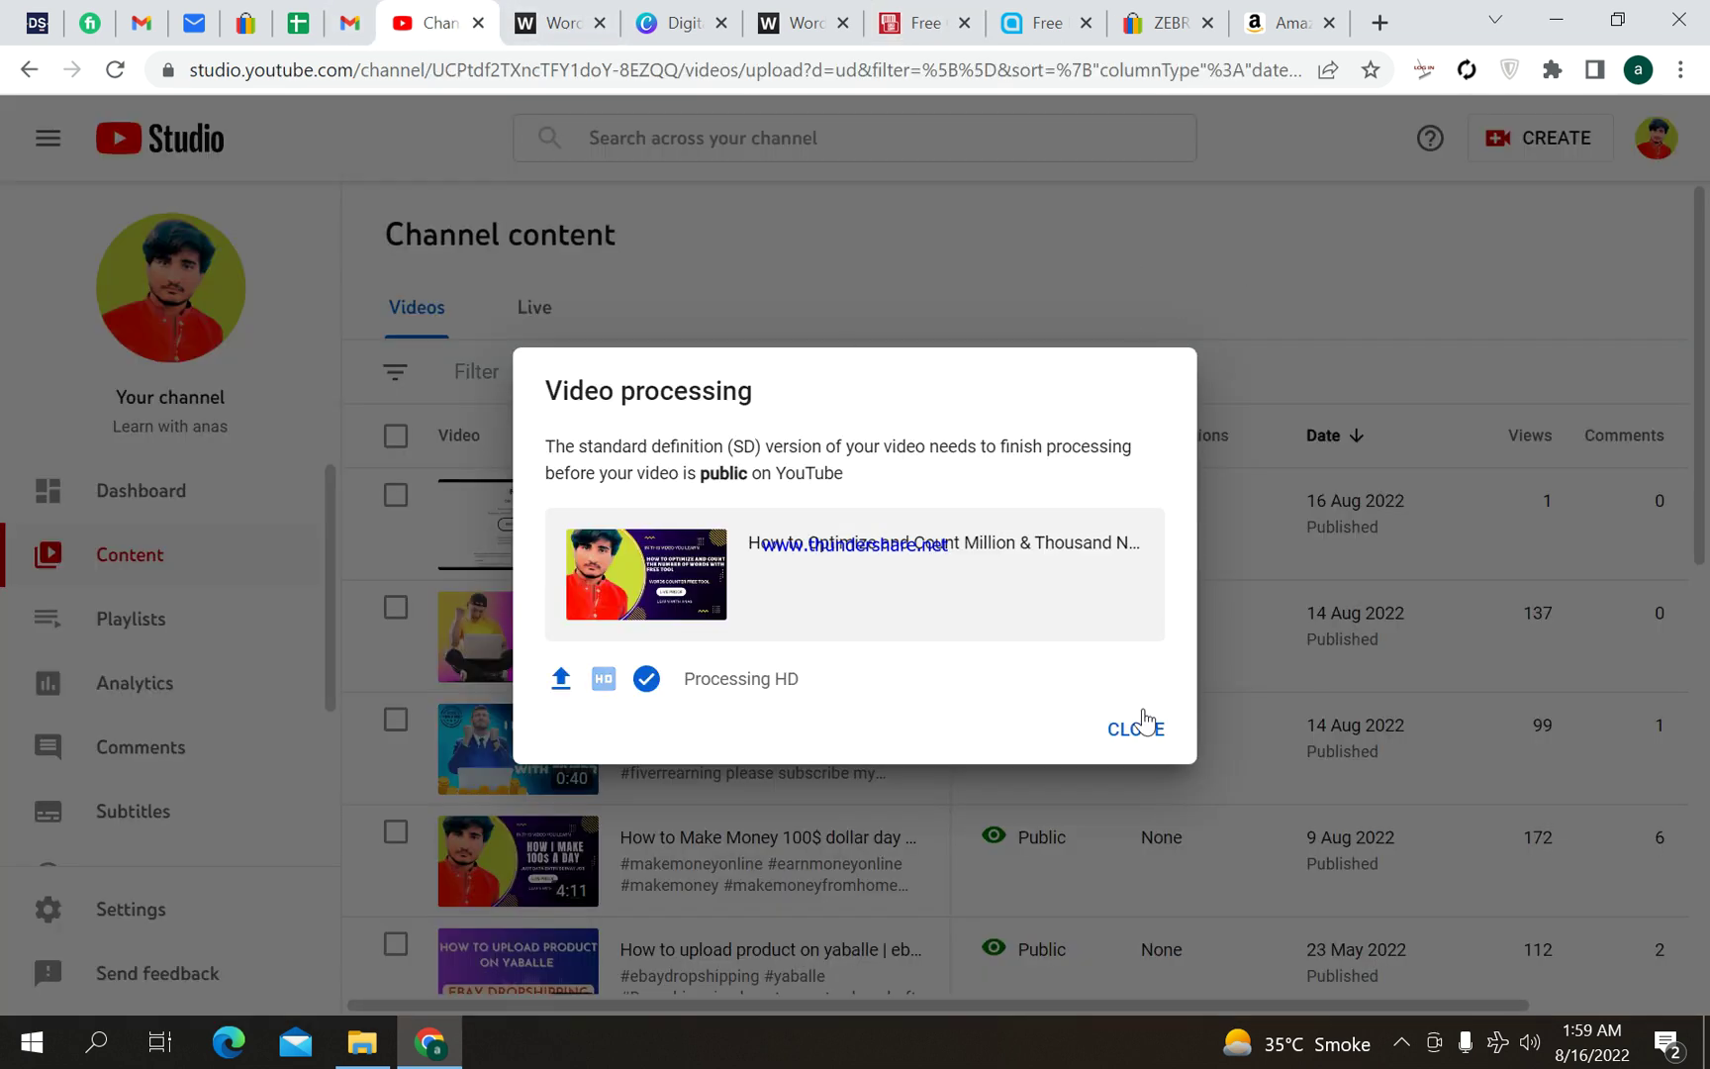
Close the Video processing notice and open Your channel from the avatar menu
{"action": "left_click", "coordinate": [1139, 727]}
{"action": "left_click", "coordinate": [1655, 151]}
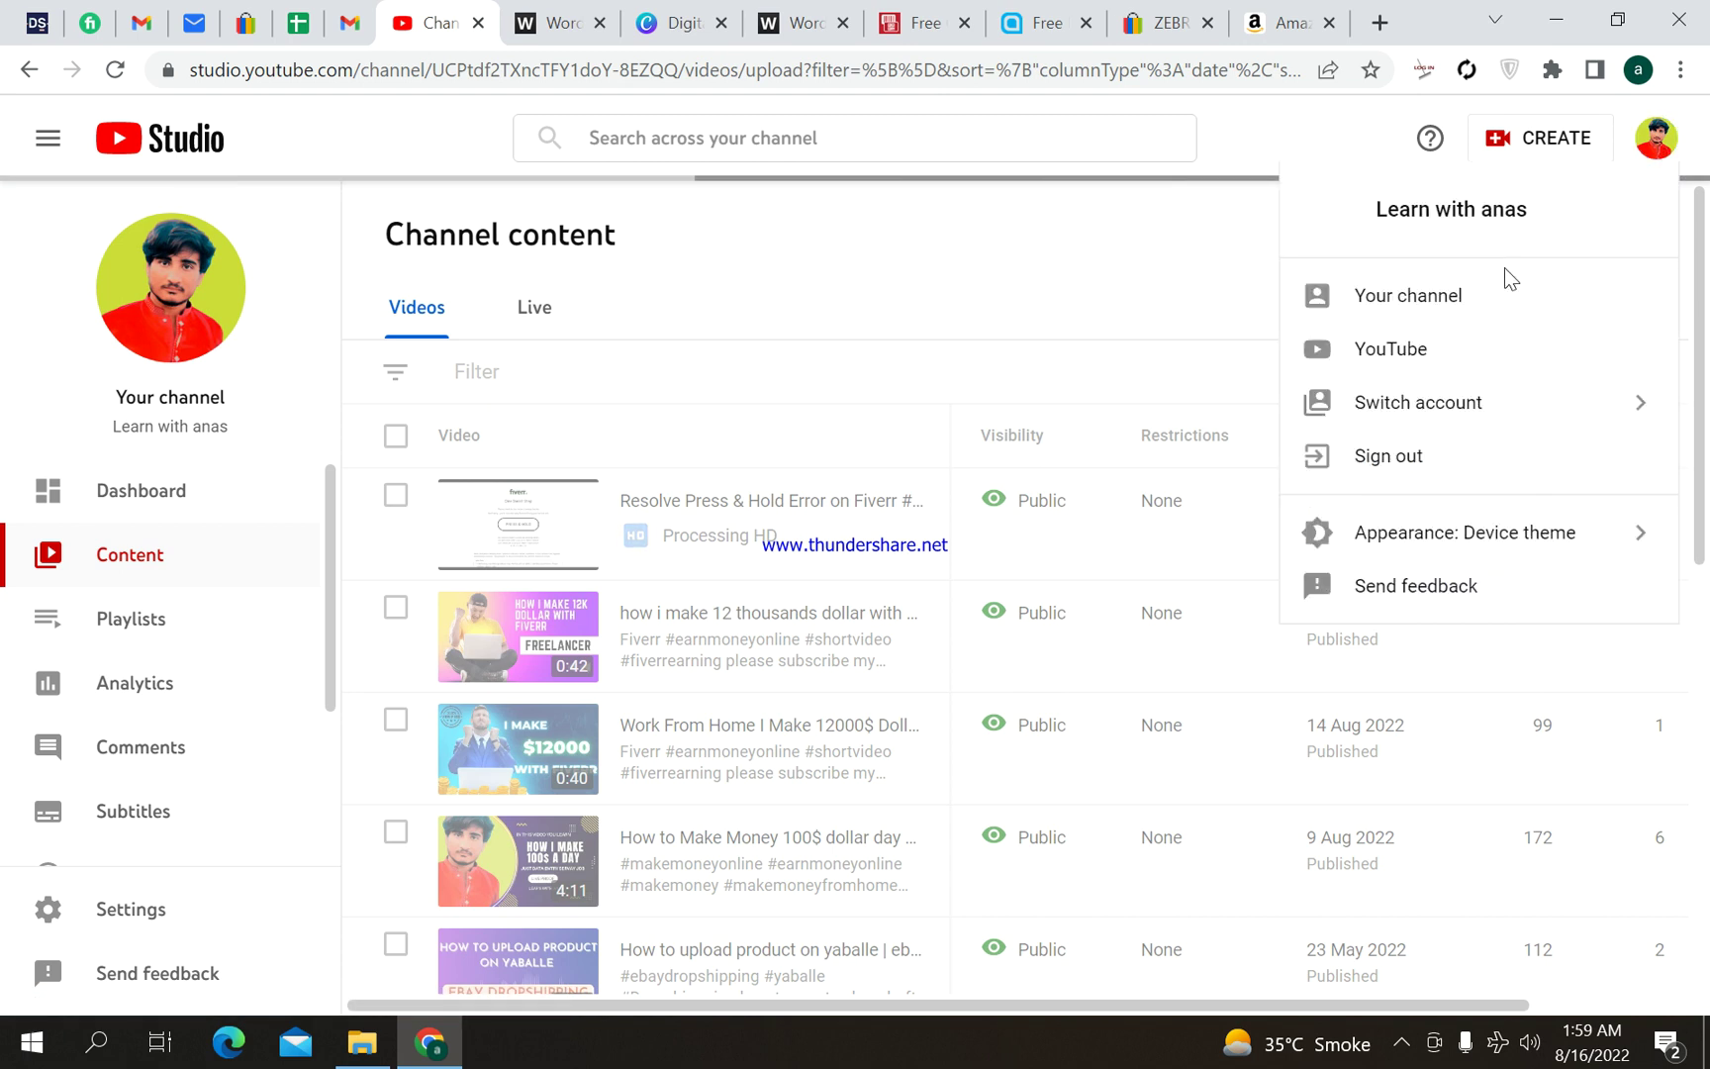
{"action": "left_click", "coordinate": [1409, 288]}
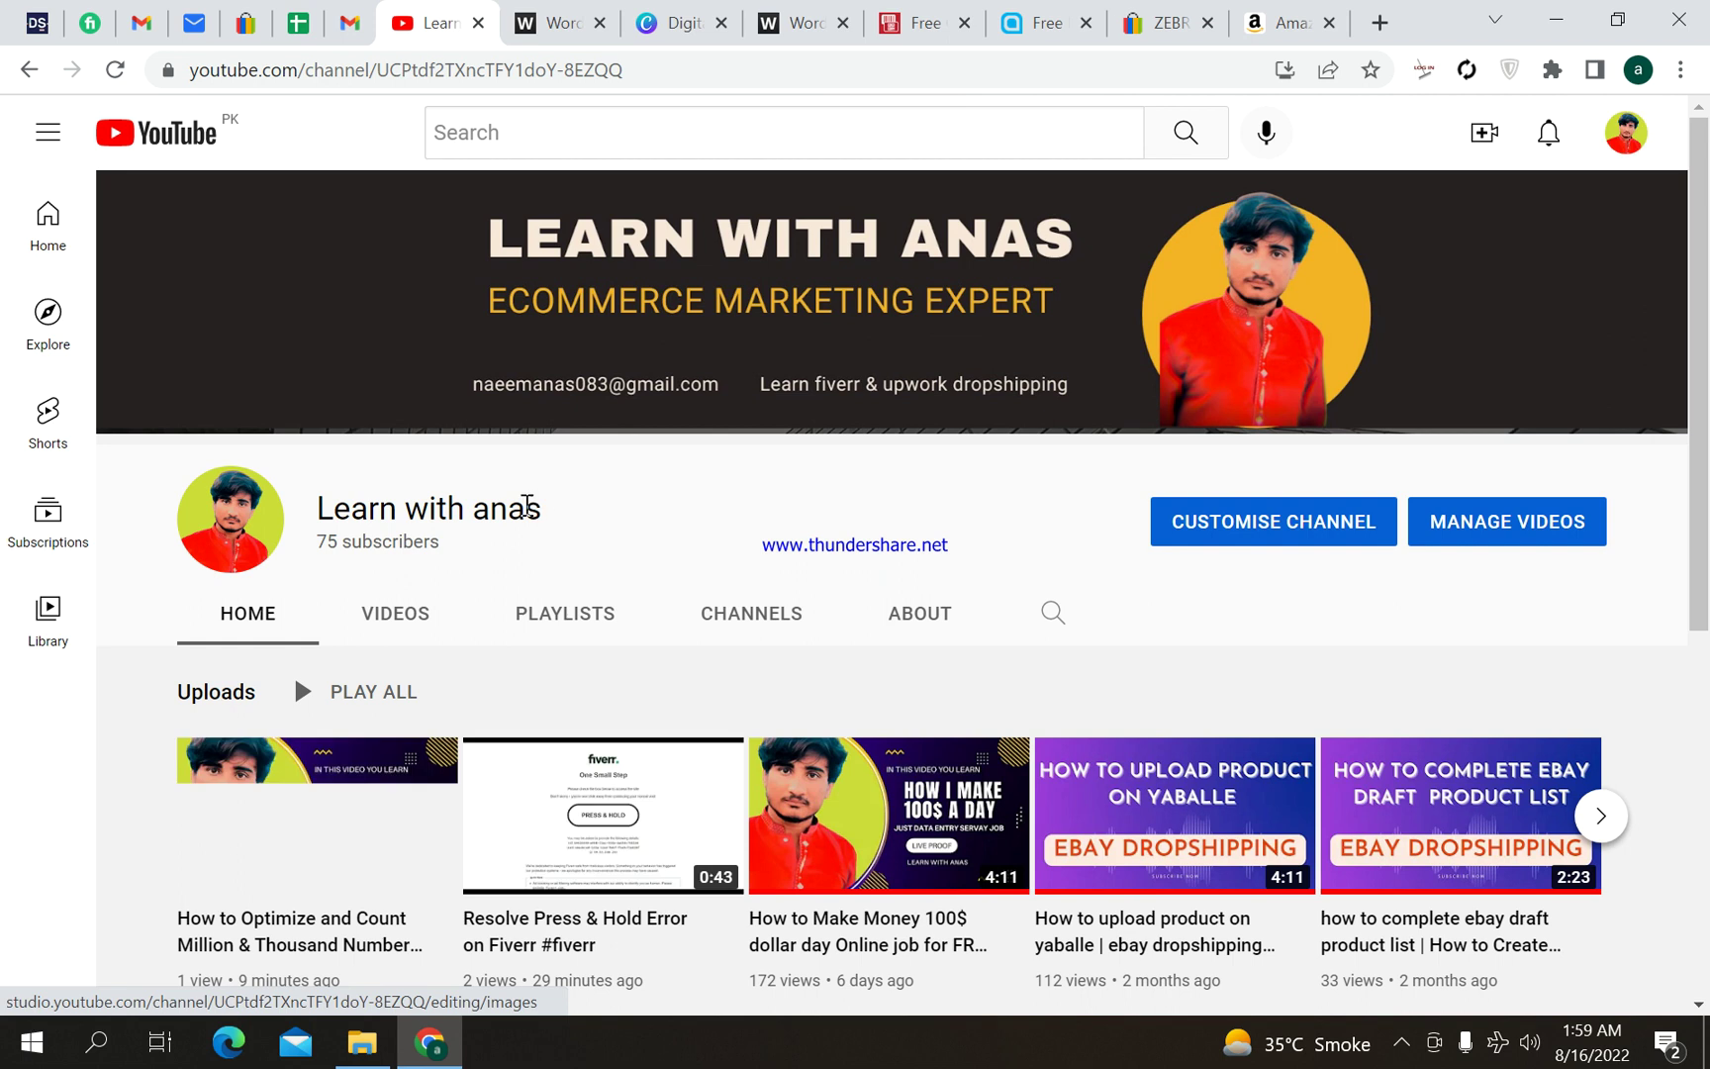
{"action": "scroll", "coordinate": [513, 496], "scroll_direction": "down", "scroll_amount": 1}
{"action": "scroll", "coordinate": [566, 485], "scroll_direction": "up", "scroll_amount": 1}
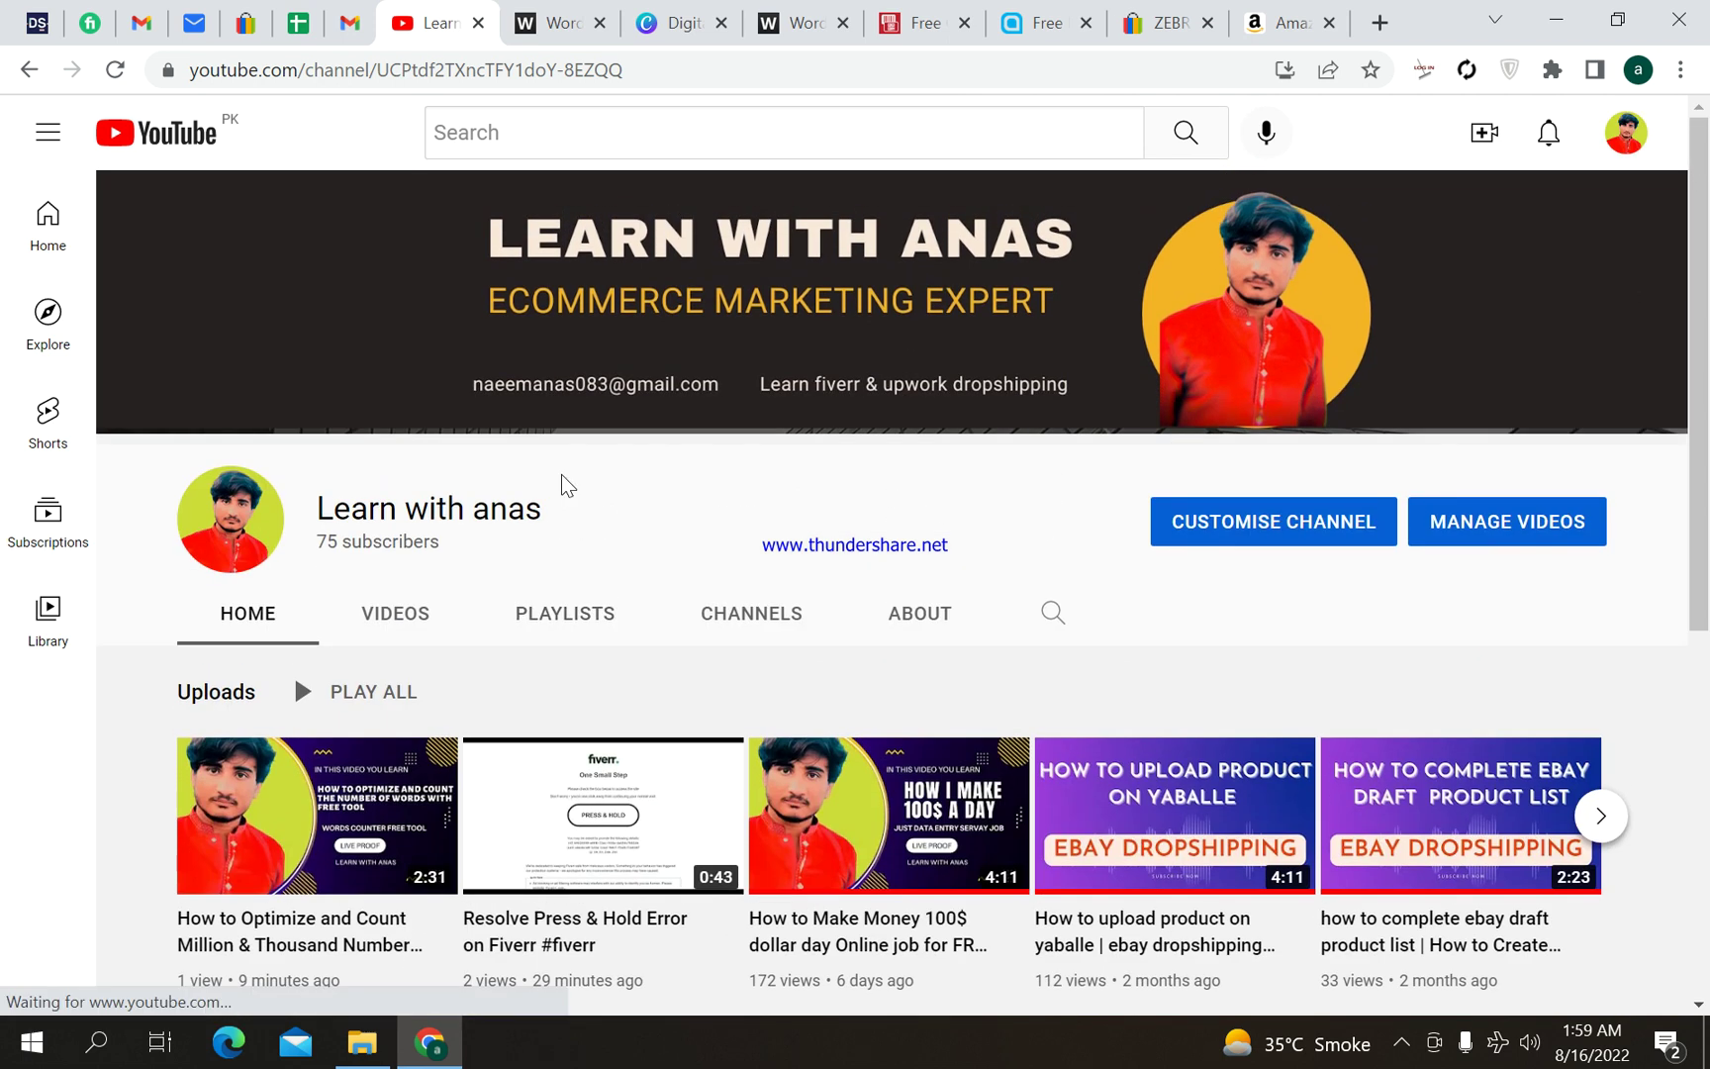